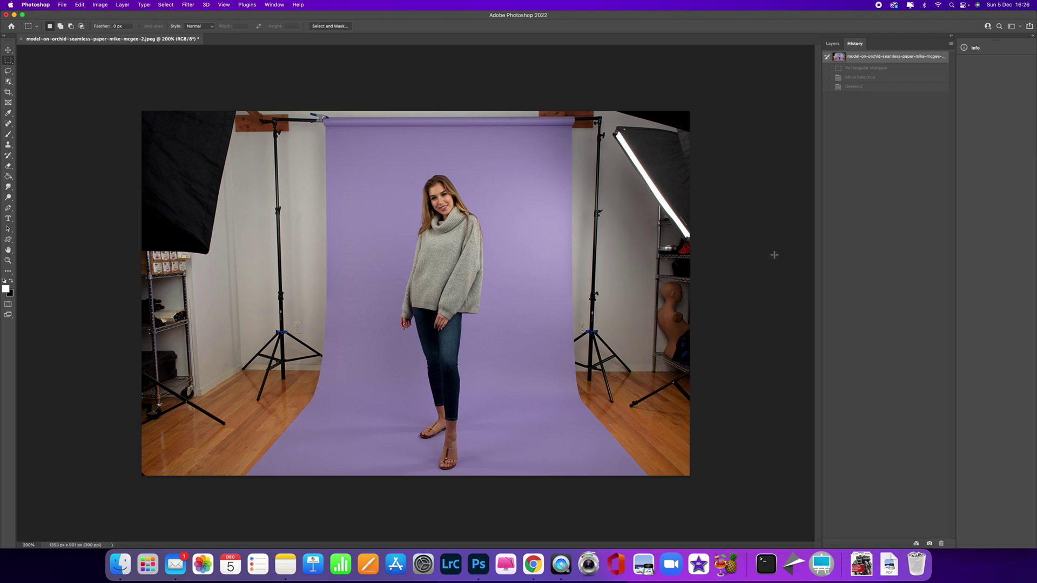
# Switch the side panel from History to Layers to show the single Background layer.
pyautogui.click(831, 43)
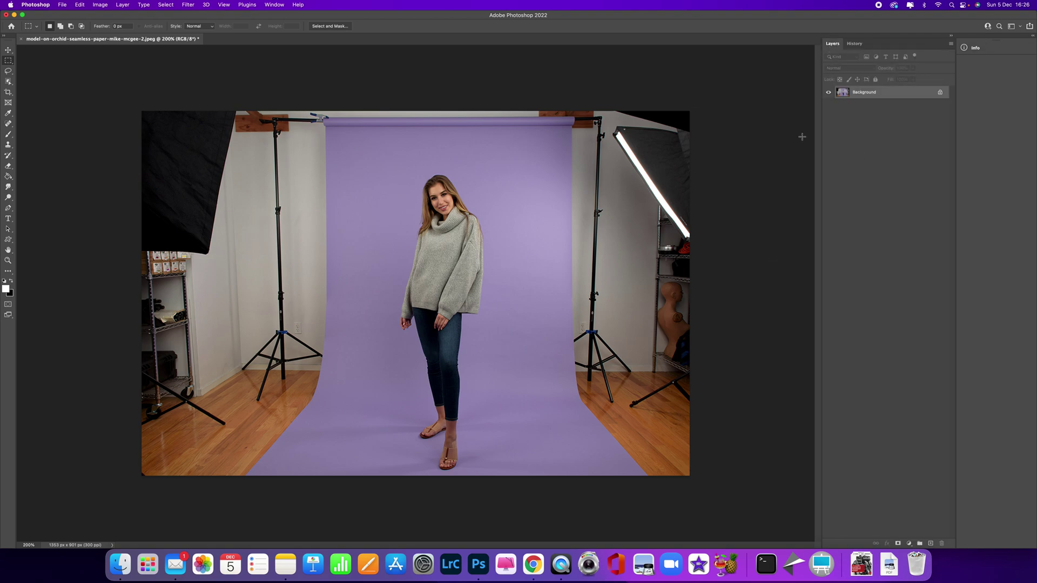
# Duplicate the Background onto Layer 1 and make Layer 1 the active layer.
pyautogui.press('super+j')
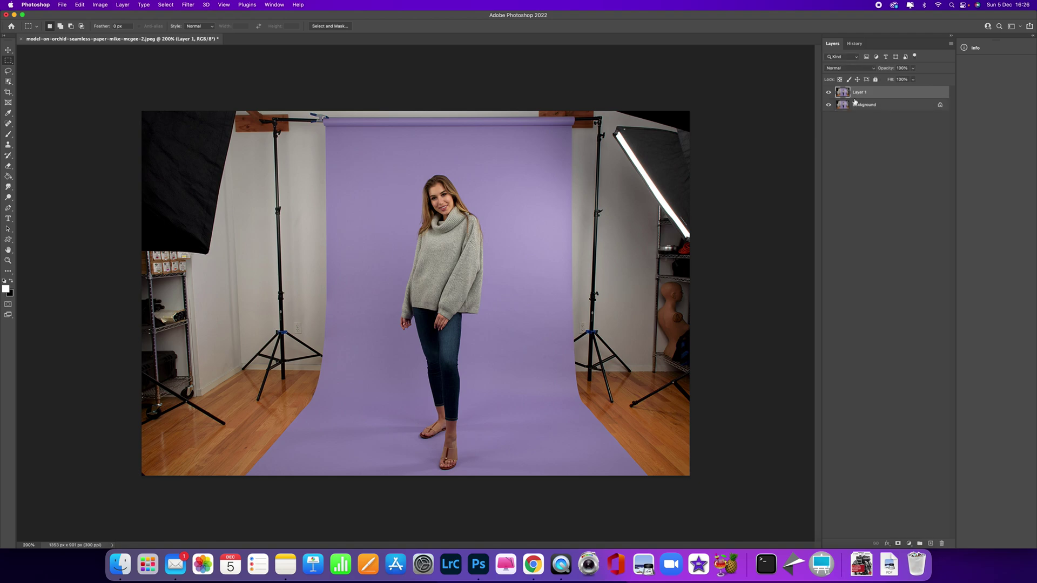
pyautogui.rightClick(859, 106)
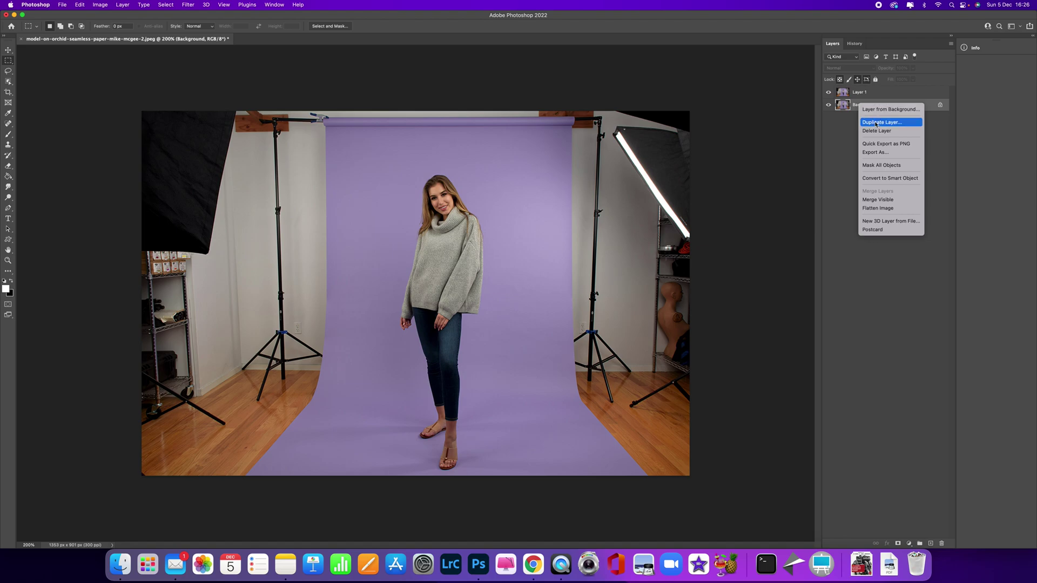
pyautogui.click(852, 95)
pyautogui.click(853, 92)
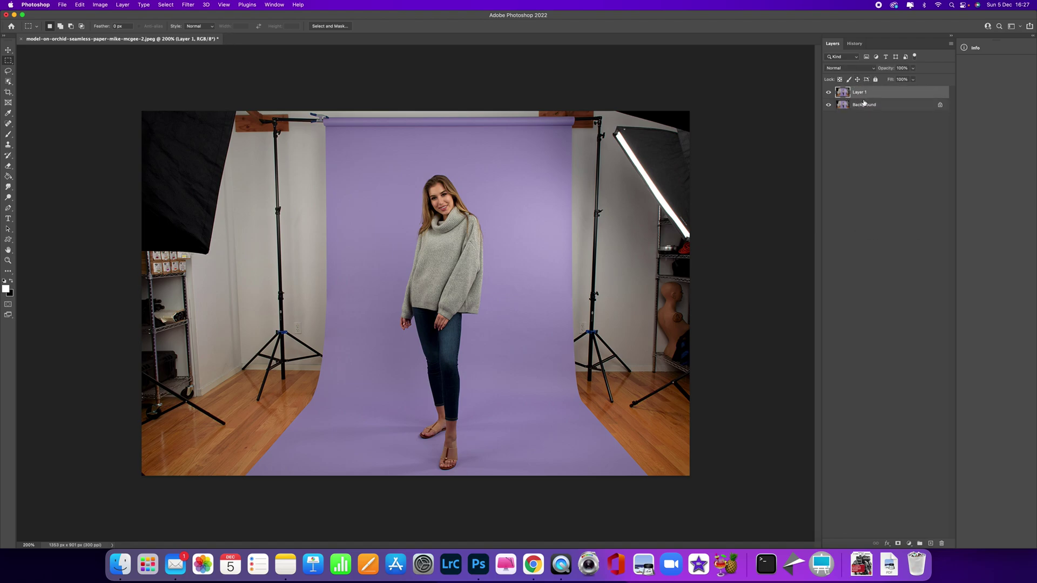
# Marquee a narrow left strip of backdrop and free-transform it leftward over the stand and wall.
pyautogui.click(8, 61)
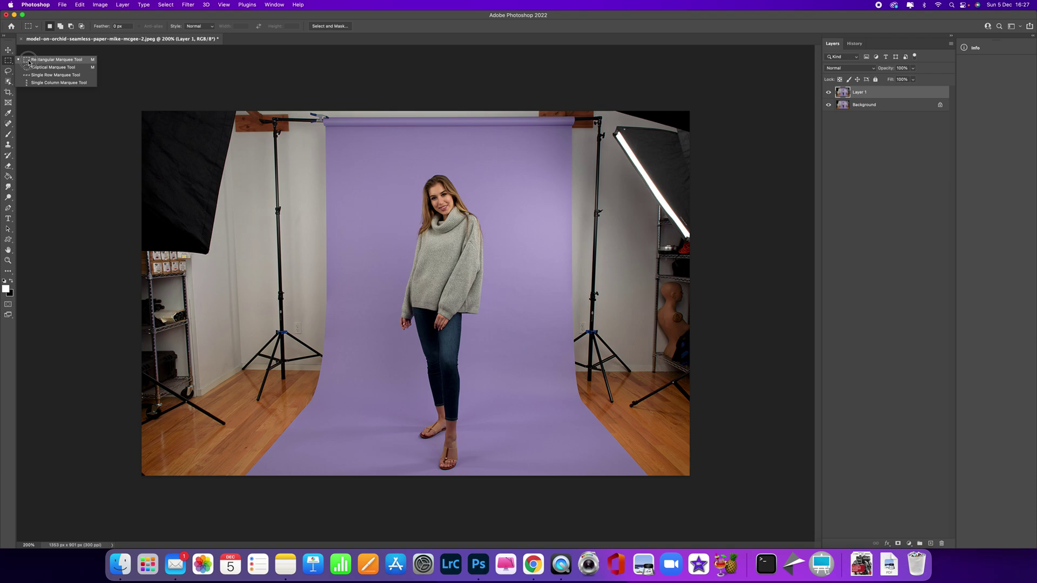
pyautogui.click(29, 61)
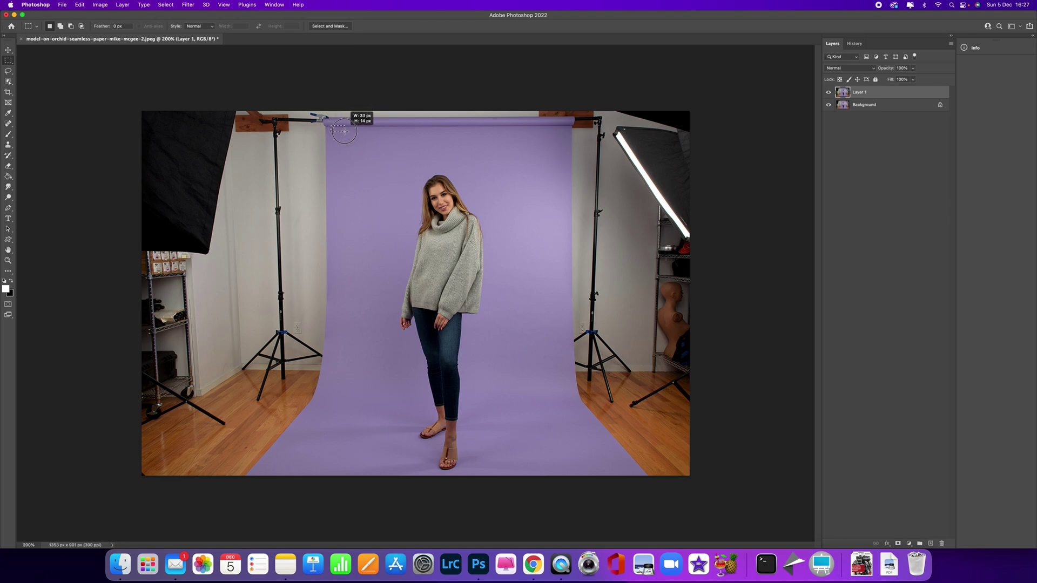
pyautogui.moveTo(330, 126); pyautogui.dragTo(357, 477)
pyautogui.click(81, 5)
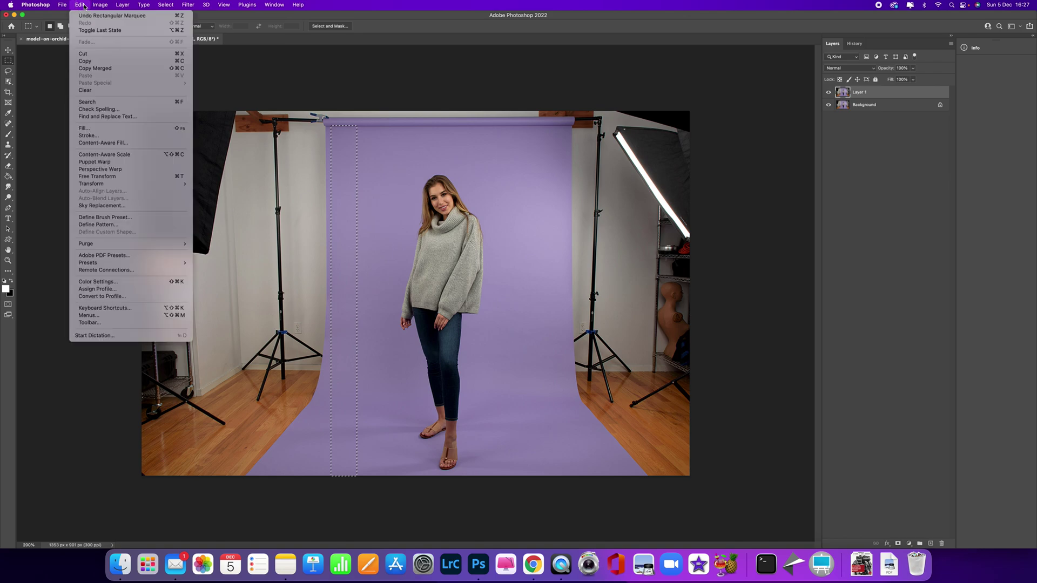
pyautogui.click(111, 179)
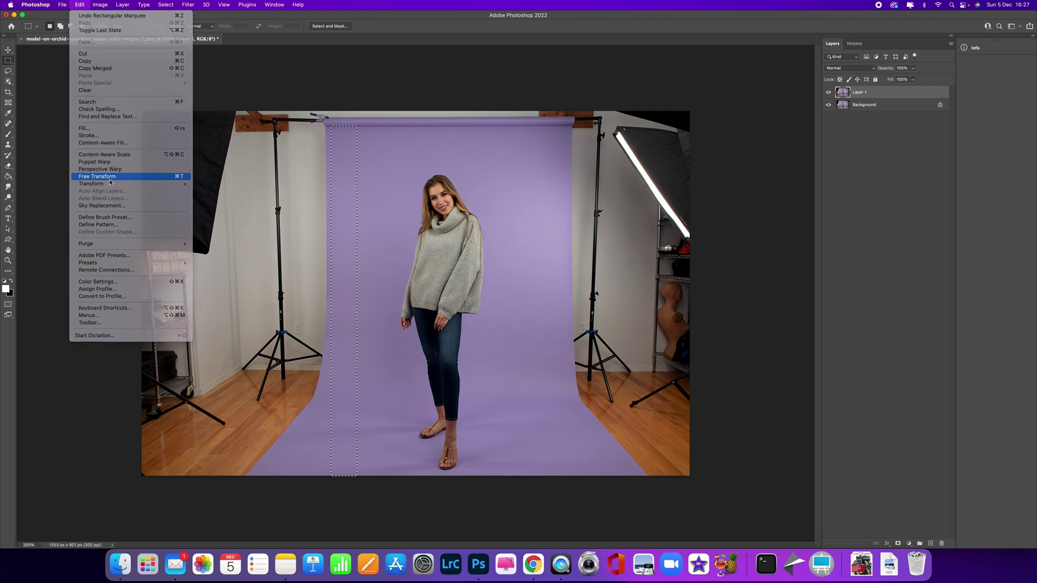
pyautogui.click(331, 301)
pyautogui.moveTo(331, 301); pyautogui.dragTo(240, 292)
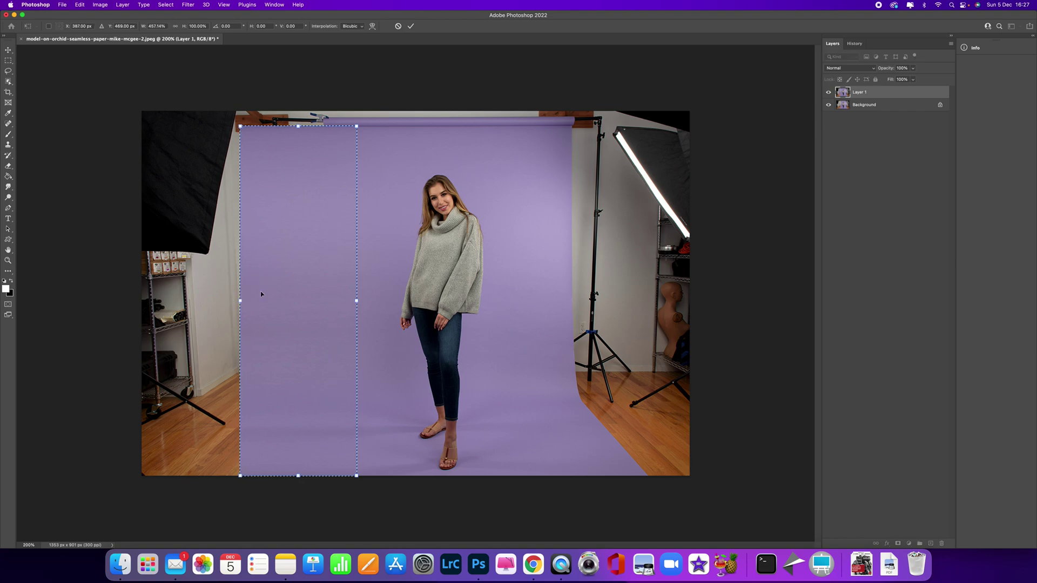
pyautogui.press('Return')
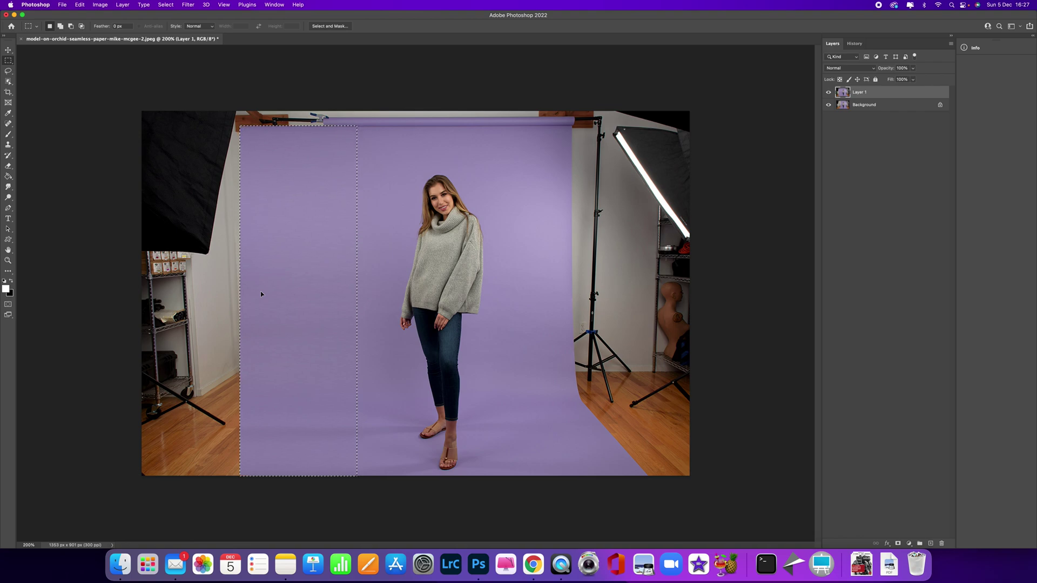
pyautogui.rightClick(286, 258)
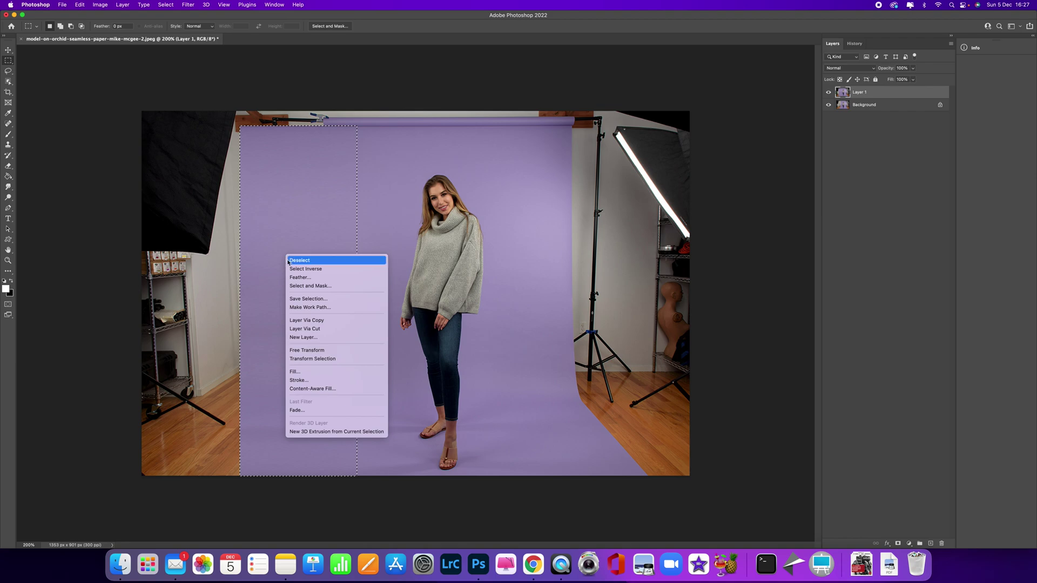
# Marquee a right-side backdrop strip and free-transform it rightward over the right light stand.
pyautogui.click(300, 261)
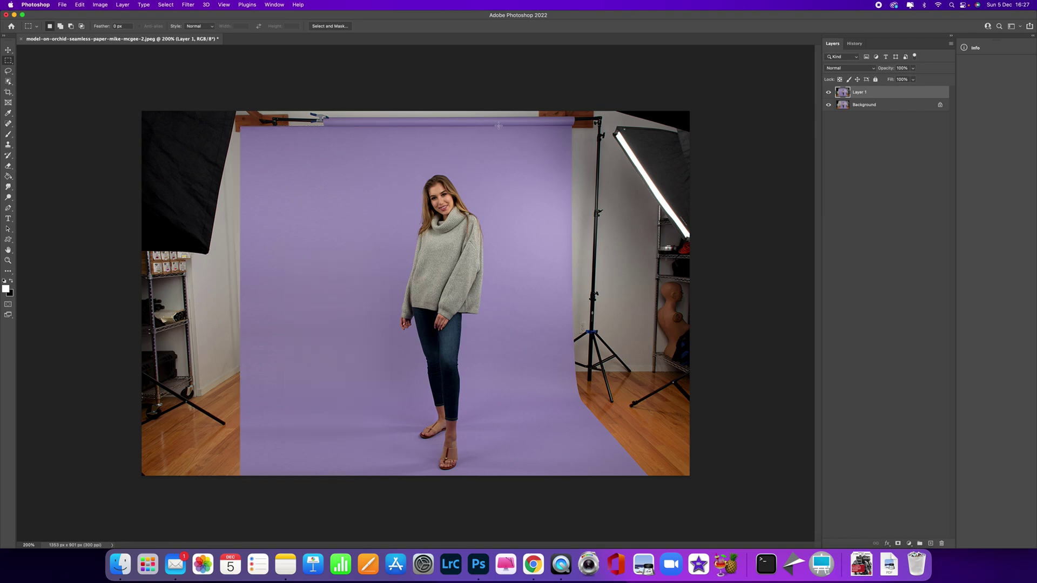
pyautogui.moveTo(498, 125); pyautogui.dragTo(541, 476)
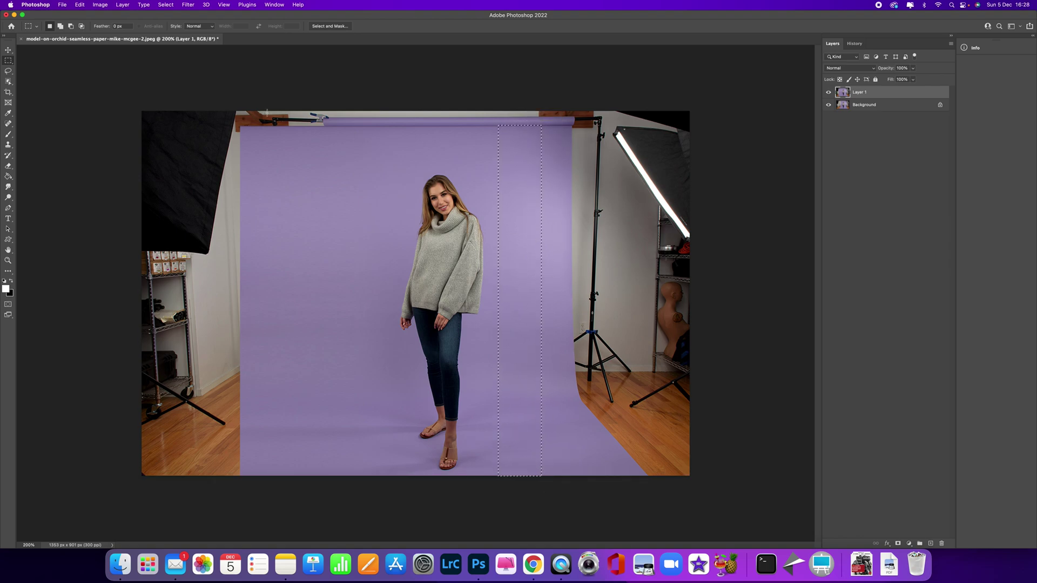
pyautogui.click(81, 4)
pyautogui.moveTo(94, 3)
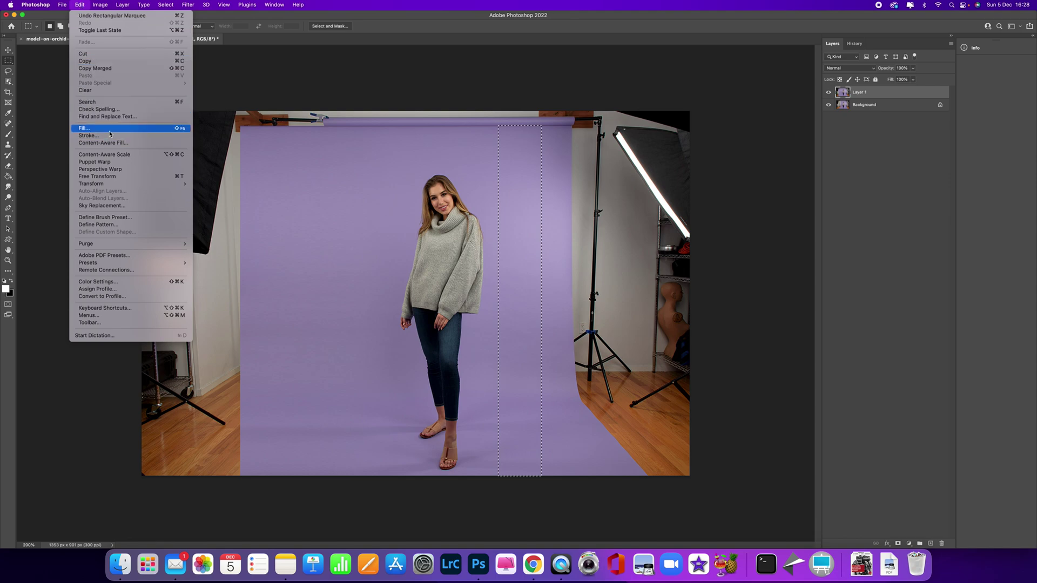
pyautogui.click(98, 176)
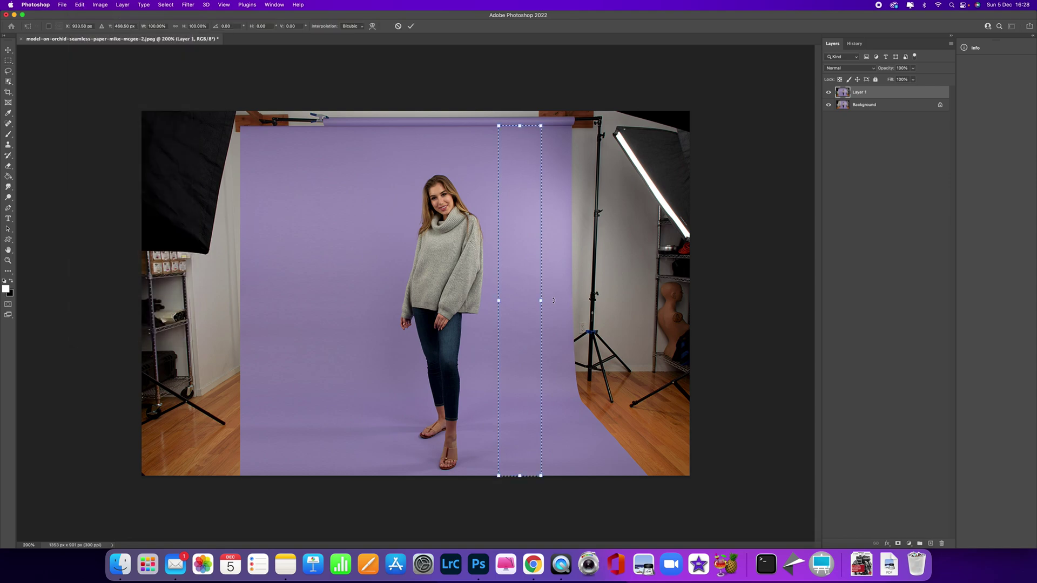
pyautogui.moveTo(541, 301); pyautogui.dragTo(630, 301)
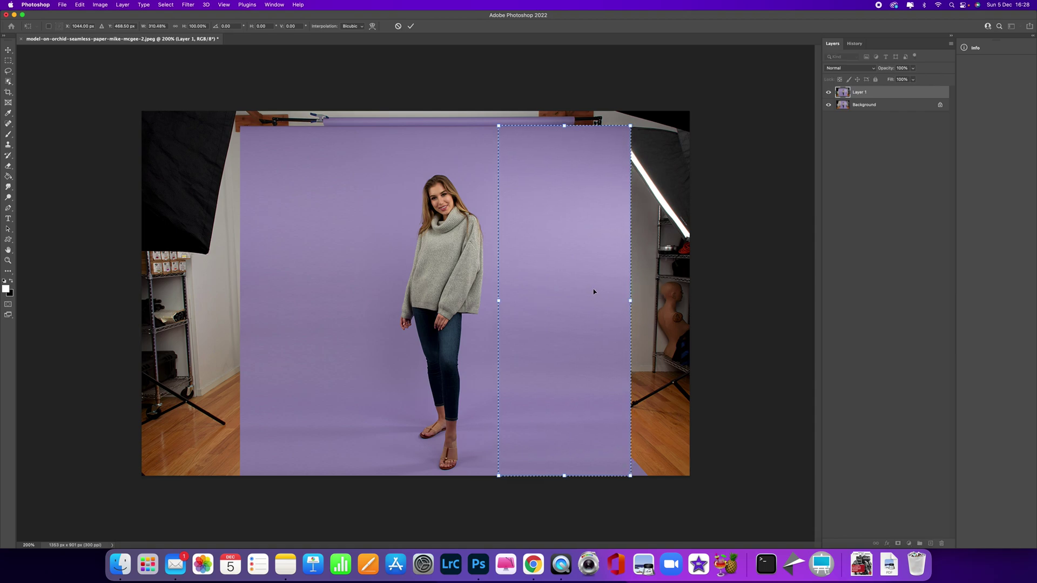
pyautogui.click(411, 27)
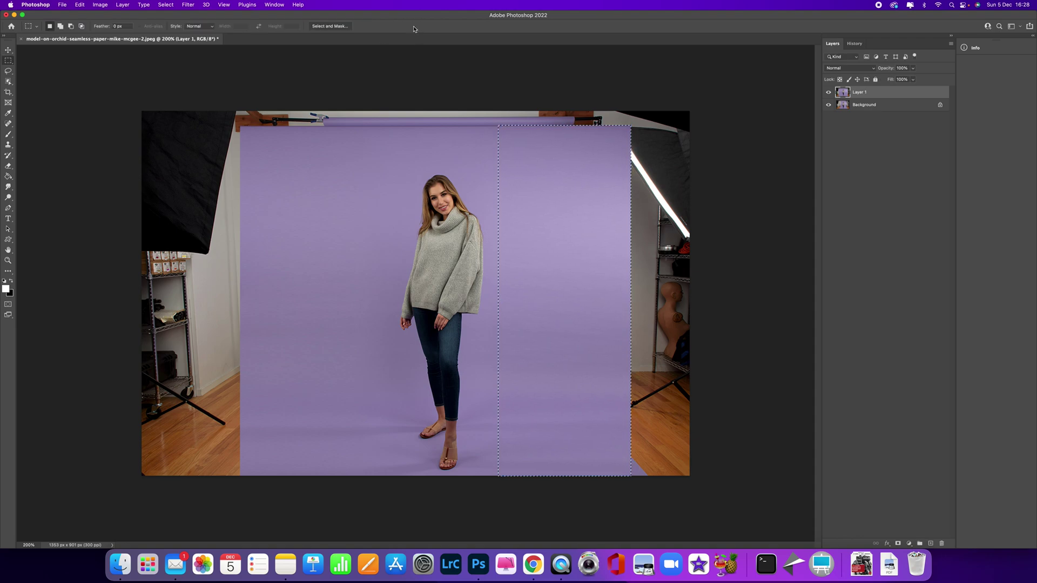
# Deselect the stretched purple backdrop strips on Layer 1.
pyautogui.click(561, 180)
pyautogui.click(10, 93)
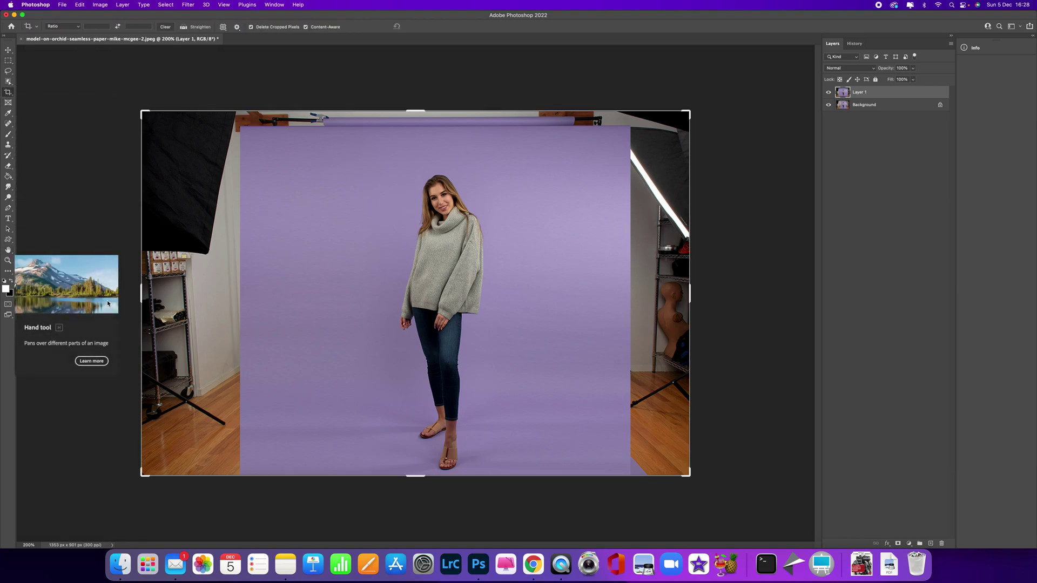
# Crop the left, right and top edges in to the purple backdrop, removing stands and roll.
pyautogui.moveTo(140, 292); pyautogui.dragTo(192, 292)
pyautogui.moveTo(641, 295); pyautogui.dragTo(607, 292)
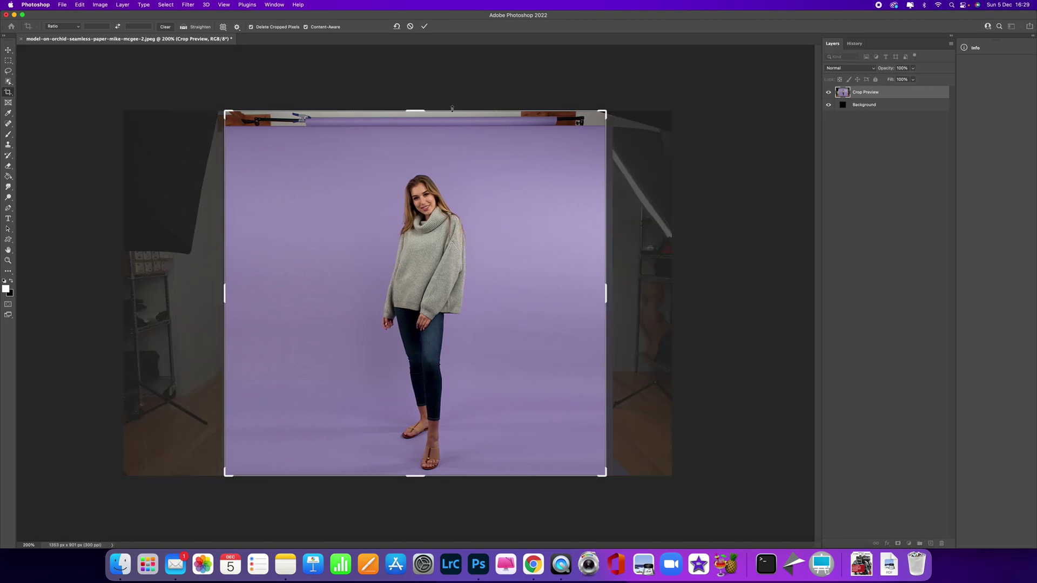
pyautogui.moveTo(406, 114); pyautogui.dragTo(412, 119)
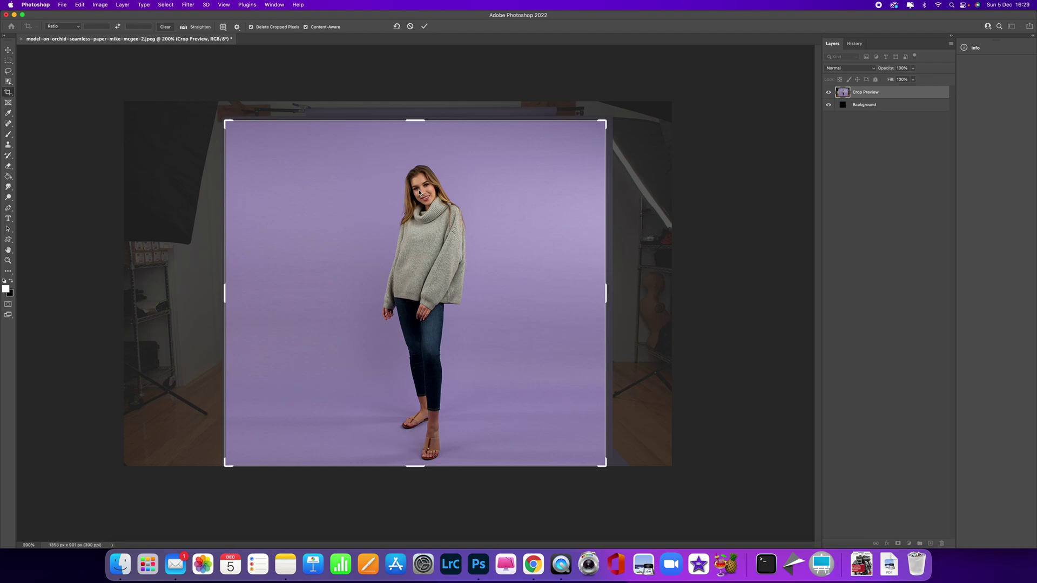
pyautogui.press('Return')
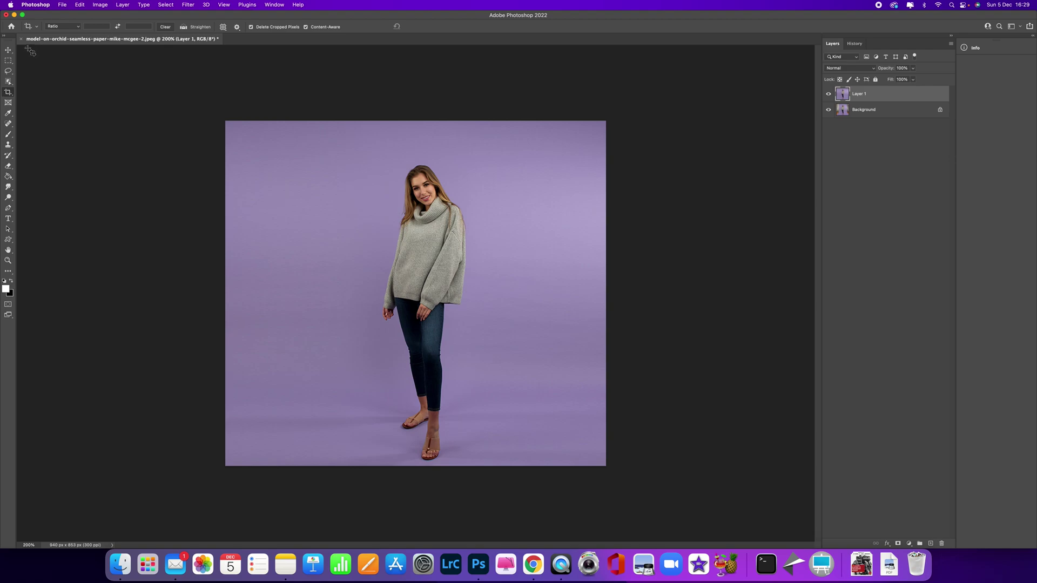
pyautogui.moveTo(8, 92); pyautogui.dragTo(27, 92)
# Expand the crop outward on all four sides and commit it with Content-Aware fill.
pyautogui.moveTo(217, 114); pyautogui.dragTo(725, 579)
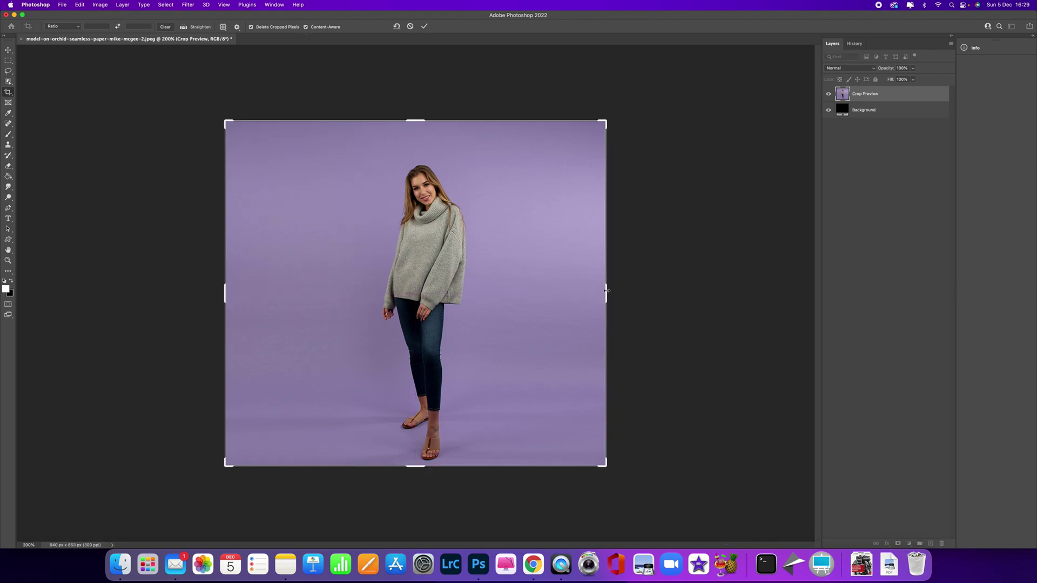
pyautogui.moveTo(607, 291); pyautogui.dragTo(640, 290)
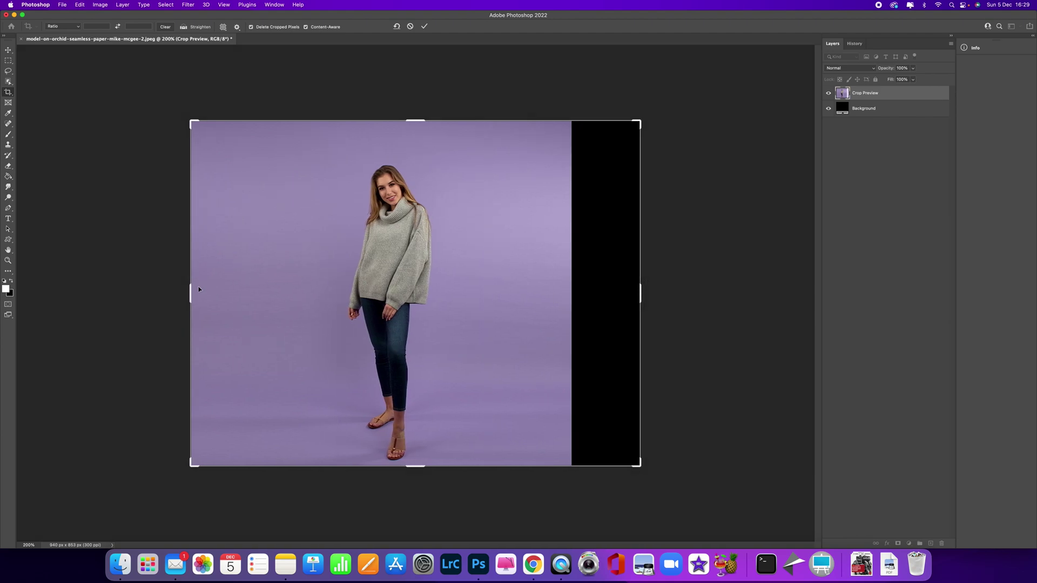
pyautogui.moveTo(191, 290); pyautogui.dragTo(146, 286)
pyautogui.moveTo(416, 121); pyautogui.dragTo(417, 99)
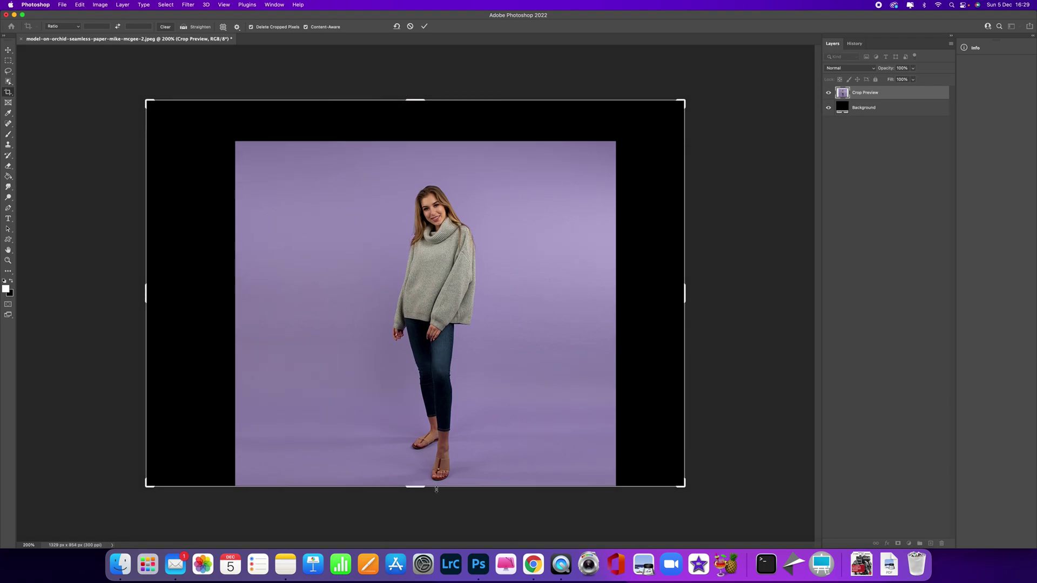
pyautogui.moveTo(421, 487); pyautogui.dragTo(417, 517)
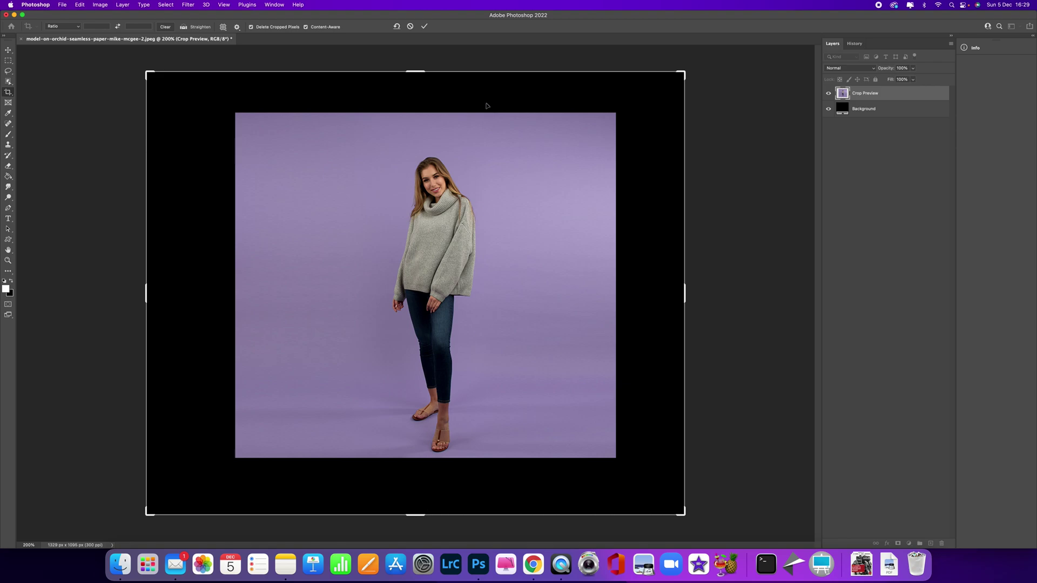
pyautogui.moveTo(422, 70); pyautogui.dragTo(419, 61)
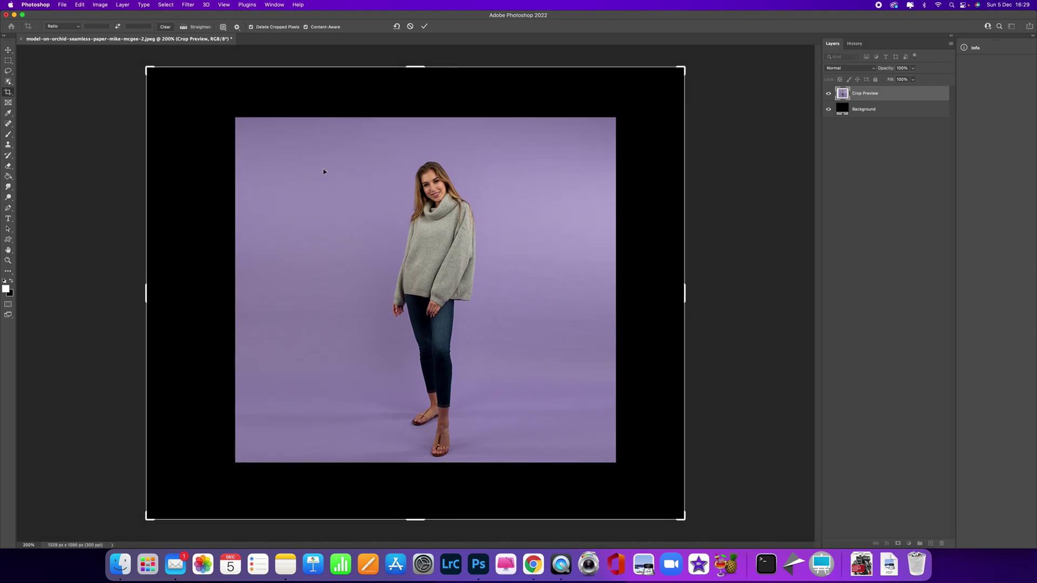
pyautogui.moveTo(685, 292); pyautogui.dragTo(688, 293)
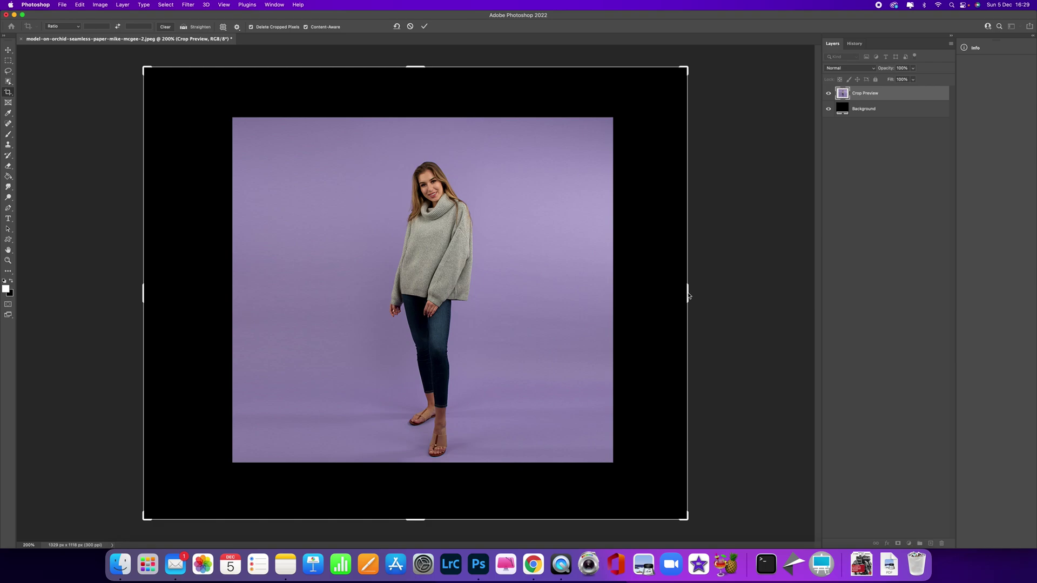
pyautogui.press('Return')
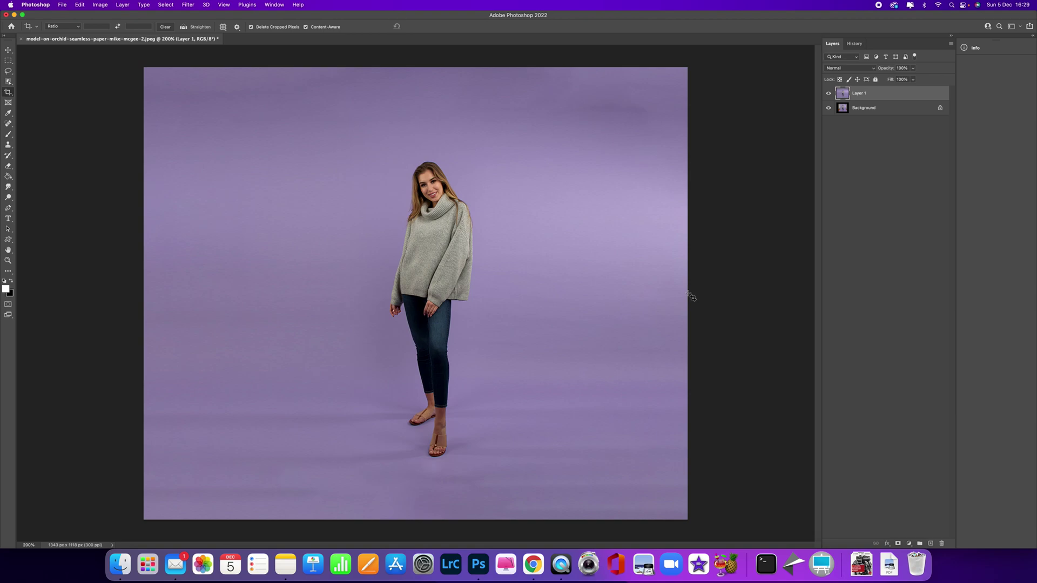
pyautogui.press('super+minus')
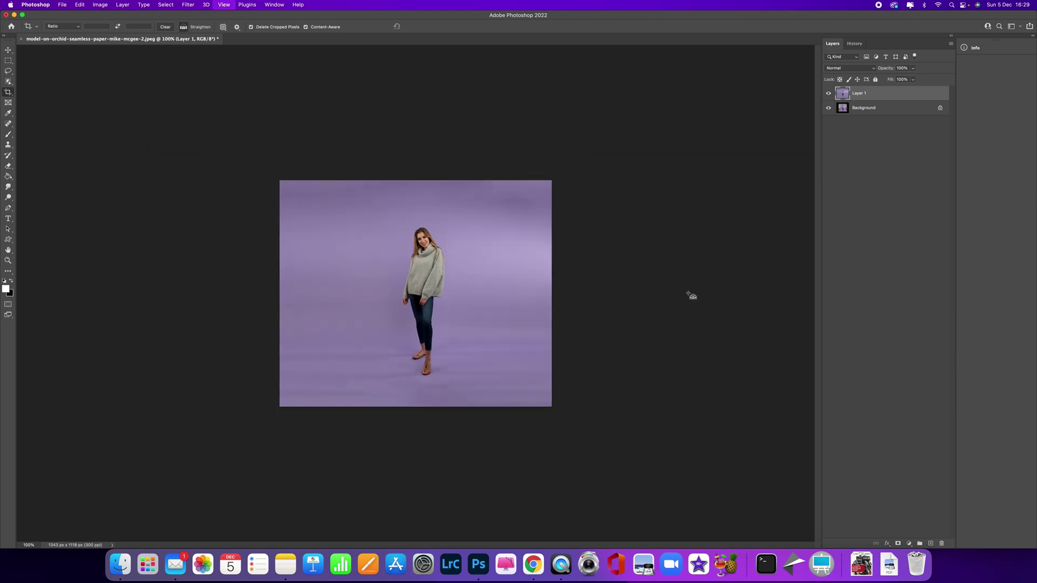
pyautogui.press('super+equal')
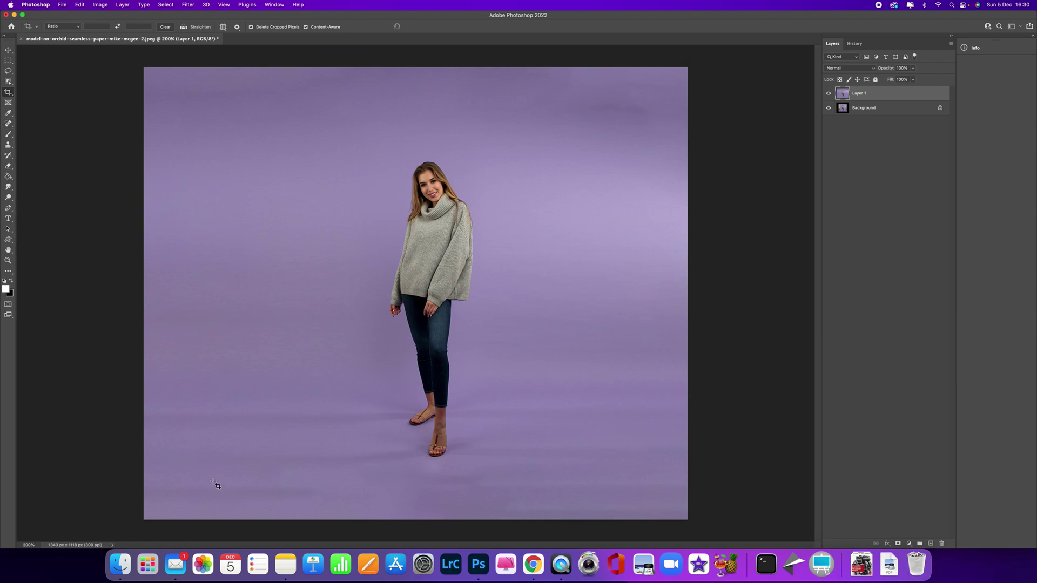
# Pick the Patch Tool and outline the streaky floor strip along the lower right.
pyautogui.click(8, 123)
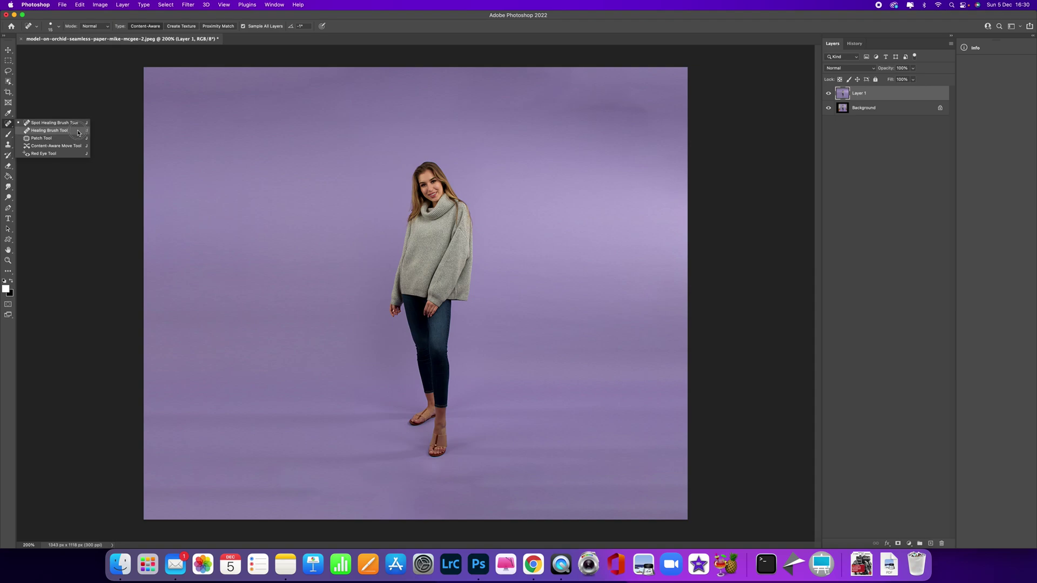
pyautogui.click(74, 139)
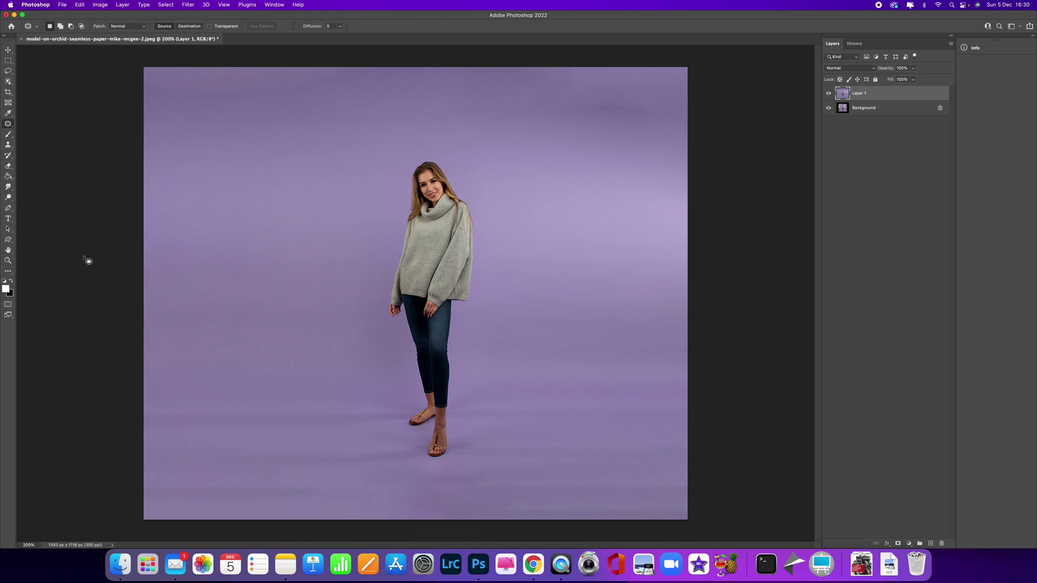
pyautogui.moveTo(309, 482)
pyautogui.mouseDown()
pyautogui.moveTo(196, 477)
pyautogui.moveTo(168, 482)
pyautogui.moveTo(165, 498)
pyautogui.moveTo(262, 507)
pyautogui.moveTo(316, 496)
pyautogui.mouseUp()
pyautogui.click(357, 483)
pyautogui.moveTo(414, 449)
pyautogui.mouseDown()
pyautogui.moveTo(309, 448)
pyautogui.moveTo(350, 470)
pyautogui.moveTo(418, 465)
pyautogui.moveTo(426, 453)
pyautogui.moveTo(371, 466)
pyautogui.moveTo(381, 486)
pyautogui.mouseUp()
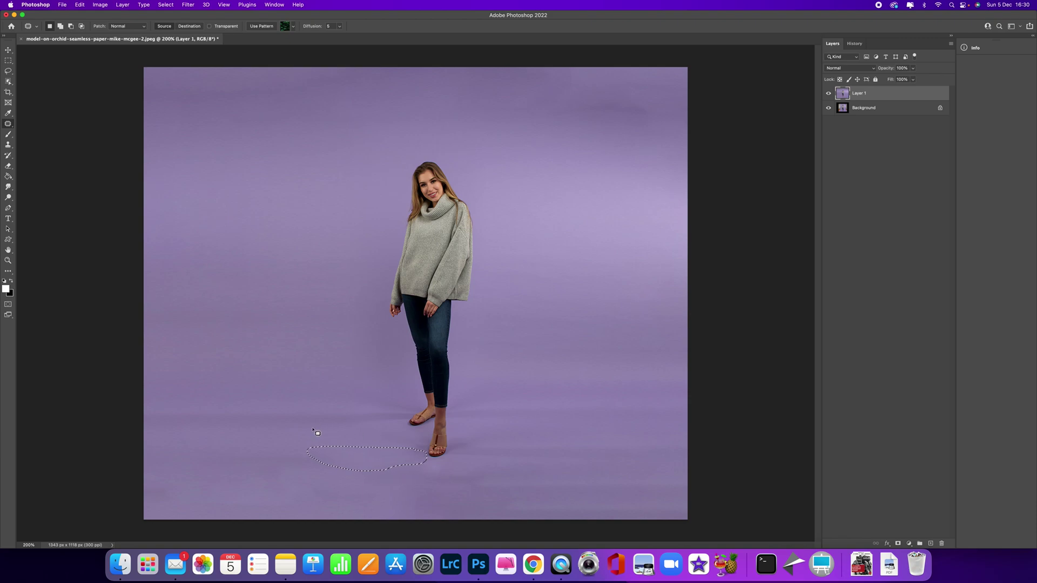
pyautogui.click(309, 478)
pyautogui.moveTo(677, 485)
pyautogui.mouseDown()
pyautogui.moveTo(517, 481)
pyautogui.moveTo(486, 490)
pyautogui.moveTo(625, 510)
pyautogui.moveTo(681, 506)
pyautogui.moveTo(685, 495)
pyautogui.moveTo(474, 497)
pyautogui.mouseUp()
# Patch the streaky floor areas at the lower right and left of the feet.
pyautogui.click(453, 495)
pyautogui.moveTo(682, 445)
pyautogui.mouseDown()
pyautogui.moveTo(470, 437)
pyautogui.moveTo(460, 453)
pyautogui.moveTo(590, 463)
pyautogui.moveTo(686, 453)
pyautogui.mouseUp()
pyautogui.moveTo(609, 455); pyautogui.dragTo(601, 481)
pyautogui.press('super+d')
pyautogui.moveTo(299, 452)
pyautogui.mouseDown()
pyautogui.moveTo(225, 456)
pyautogui.moveTo(251, 469)
pyautogui.moveTo(319, 470)
pyautogui.moveTo(339, 459)
pyautogui.moveTo(310, 453)
pyautogui.moveTo(319, 486)
pyautogui.mouseUp()
pyautogui.press('super+d')
# Patch the uneven top-right and top-left backdrop areas with smoother backdrop.
pyautogui.moveTo(659, 106)
pyautogui.mouseDown()
pyautogui.moveTo(614, 102)
pyautogui.moveTo(655, 127)
pyautogui.moveTo(662, 109)
pyautogui.moveTo(621, 162)
pyautogui.mouseUp()
pyautogui.press('super+d')
pyautogui.moveTo(349, 117)
pyautogui.mouseDown()
pyautogui.moveTo(232, 115)
pyautogui.moveTo(359, 128)
pyautogui.moveTo(328, 146)
pyautogui.mouseUp()
pyautogui.press('super+d')
pyautogui.moveTo(586, 91)
pyautogui.mouseDown()
pyautogui.moveTo(546, 85)
pyautogui.moveTo(585, 86)
pyautogui.moveTo(581, 103)
pyautogui.mouseUp()
pyautogui.moveTo(555, 101); pyautogui.dragTo(581, 137)
pyautogui.press('super+d')
# Patch remaining streaks beside the model, in the bottom-left corner and below her feet.
pyautogui.moveTo(637, 377)
pyautogui.mouseDown()
pyautogui.moveTo(479, 386)
pyautogui.moveTo(509, 408)
pyautogui.moveTo(646, 406)
pyautogui.moveTo(692, 387)
pyautogui.moveTo(650, 365)
pyautogui.moveTo(639, 317)
pyautogui.mouseUp()
pyautogui.press('super+d')
pyautogui.moveTo(273, 343)
pyautogui.mouseDown()
pyautogui.moveTo(280, 375)
pyautogui.moveTo(305, 359)
pyautogui.moveTo(250, 326)
pyautogui.mouseUp()
pyautogui.press('super+d')
pyautogui.moveTo(197, 479)
pyautogui.mouseDown()
pyautogui.moveTo(144, 497)
pyautogui.moveTo(222, 508)
pyautogui.moveTo(193, 502)
pyautogui.moveTo(245, 475)
pyautogui.mouseUp()
pyautogui.press('super+d')
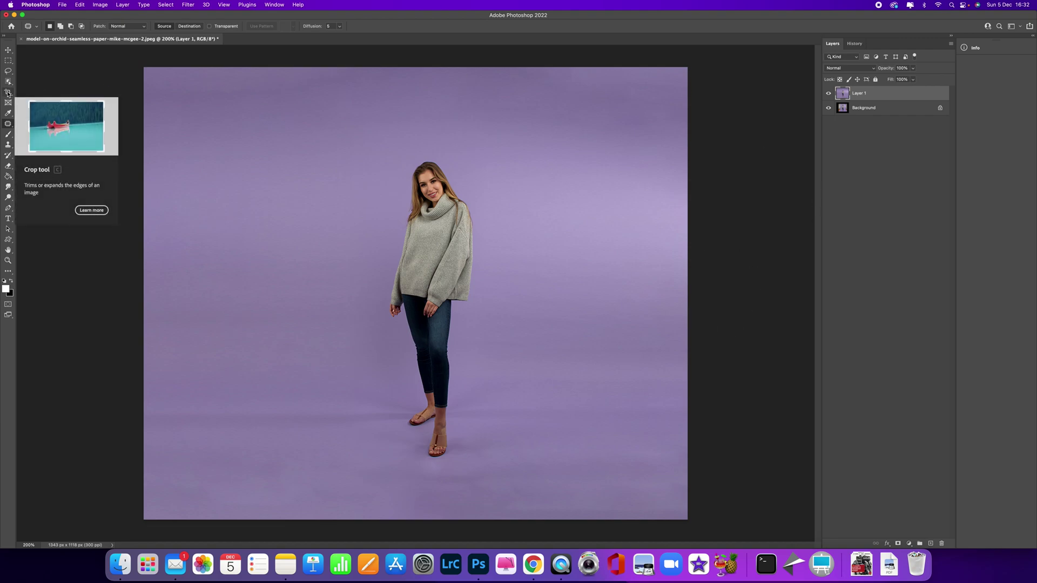
pyautogui.moveTo(489, 482)
pyautogui.mouseDown()
pyautogui.moveTo(455, 472)
pyautogui.moveTo(429, 486)
pyautogui.moveTo(483, 474)
pyautogui.moveTo(462, 500)
pyautogui.moveTo(500, 509)
pyautogui.mouseUp()
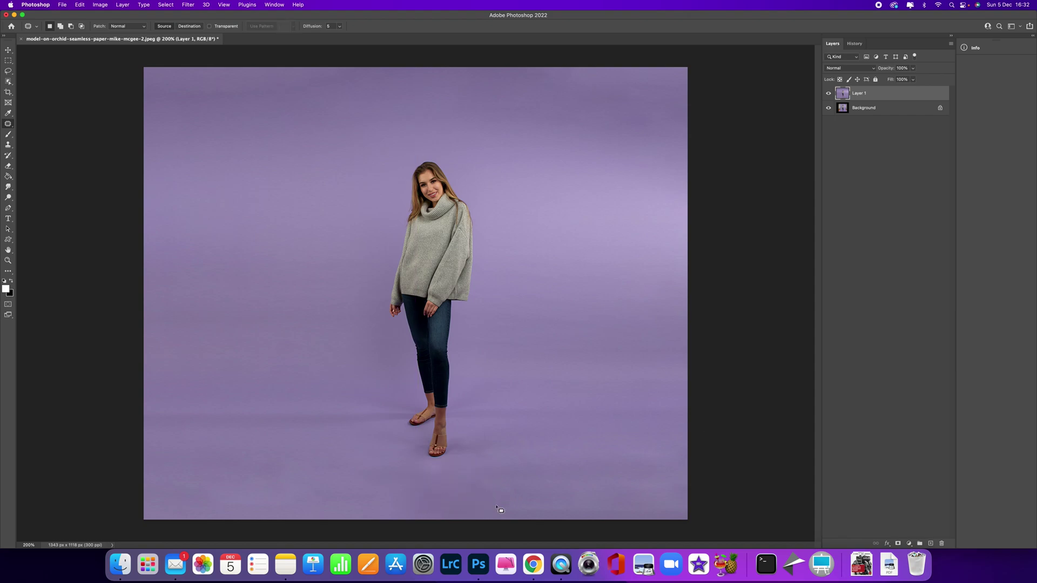
pyautogui.press('super+d')
pyautogui.click(9, 82)
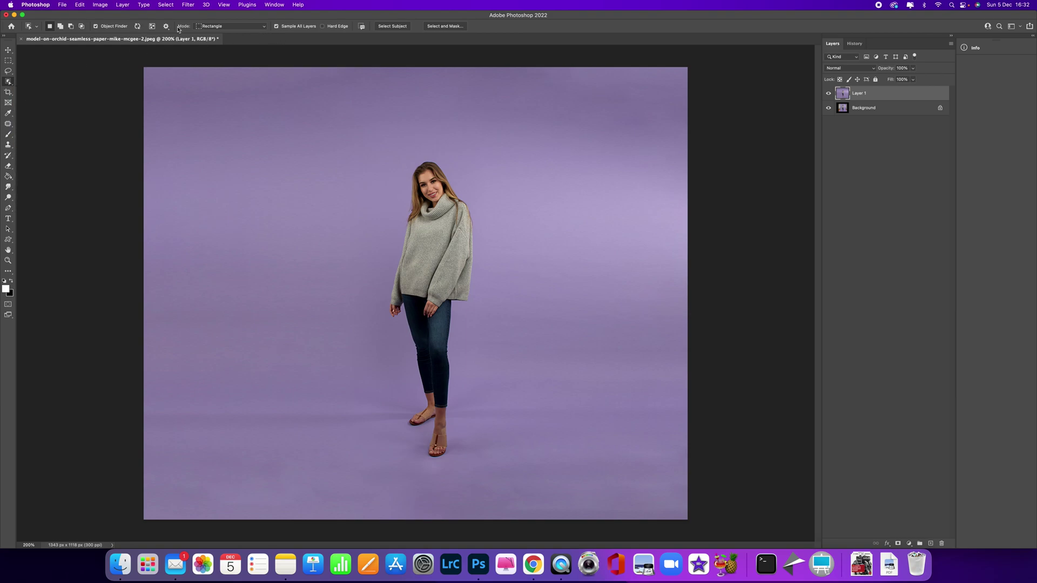
# Refresh Object Finder and auto-select the model with the Object Selection tool.
pyautogui.click(137, 27)
pyautogui.click(432, 209)
# Add a mask to Layer 1, make it visible, and invert the mask to reveal the purple backdrop.
pyautogui.click(898, 544)
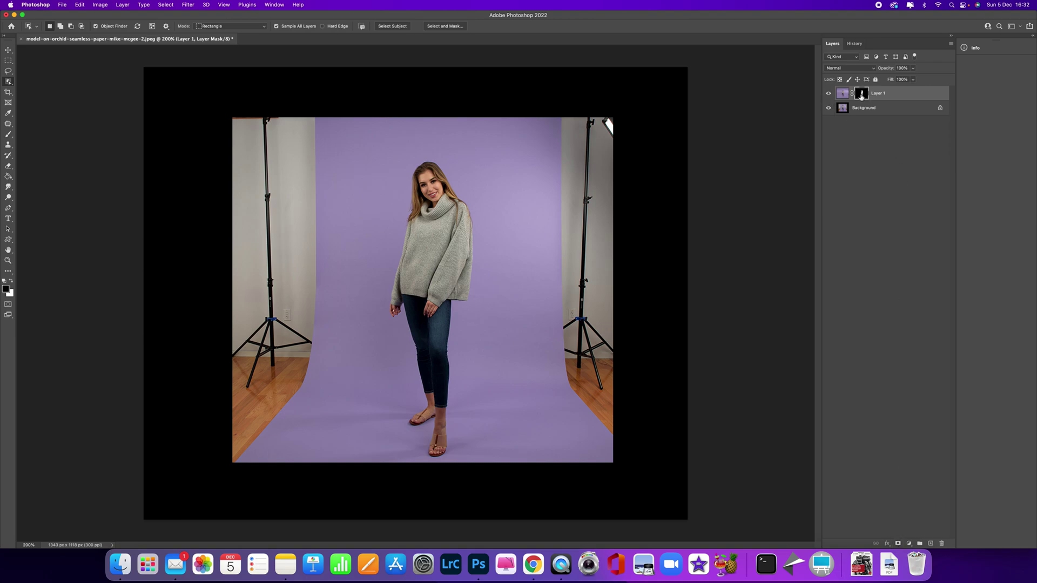
pyautogui.click(830, 96)
pyautogui.press('super+i')
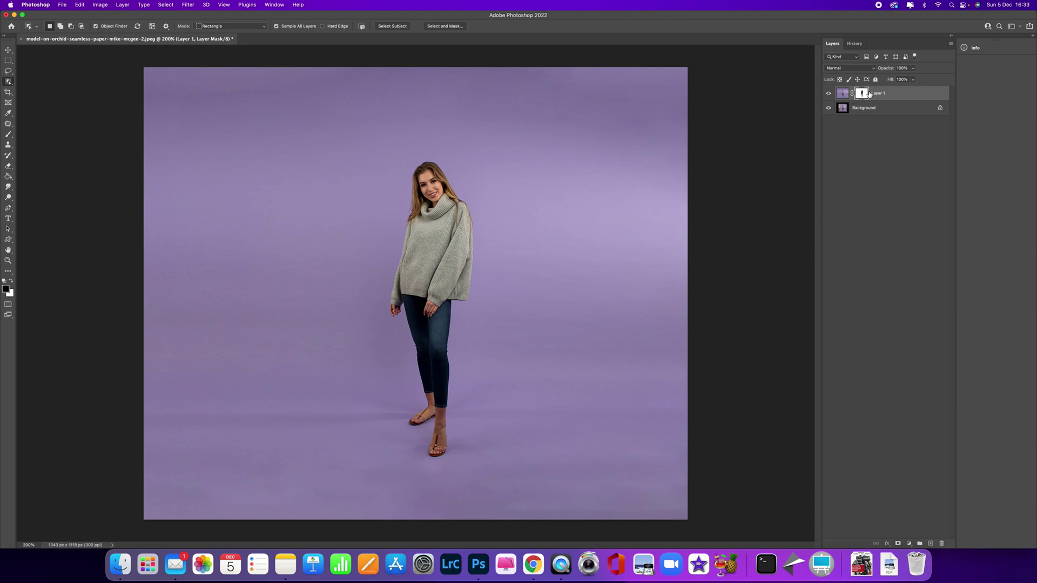
pyautogui.press('super+i')
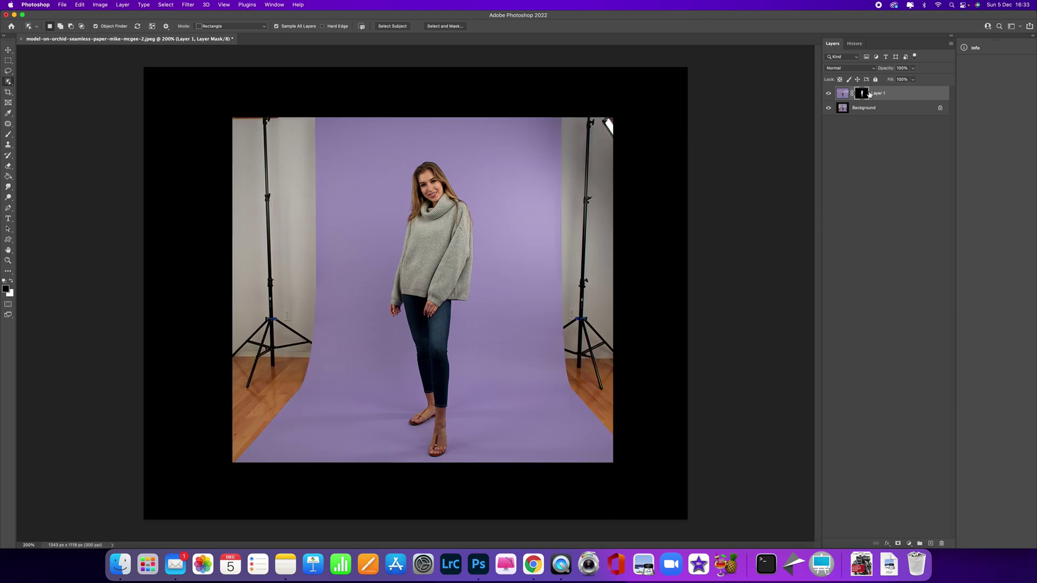
pyautogui.press('super+i')
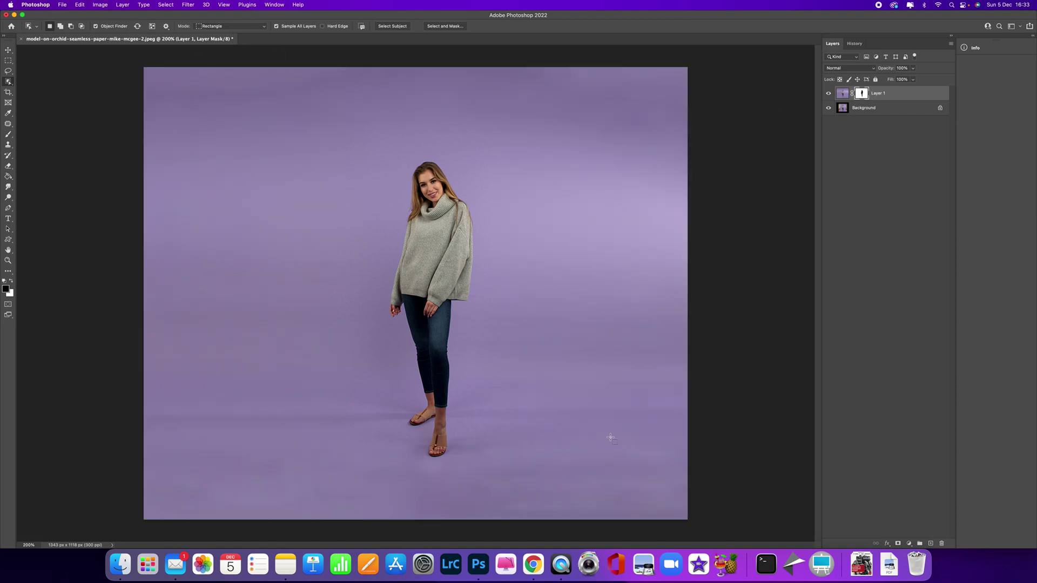
# Apply a Box Blur with a radius of 10 to Layer 1's mask.
pyautogui.click(189, 5)
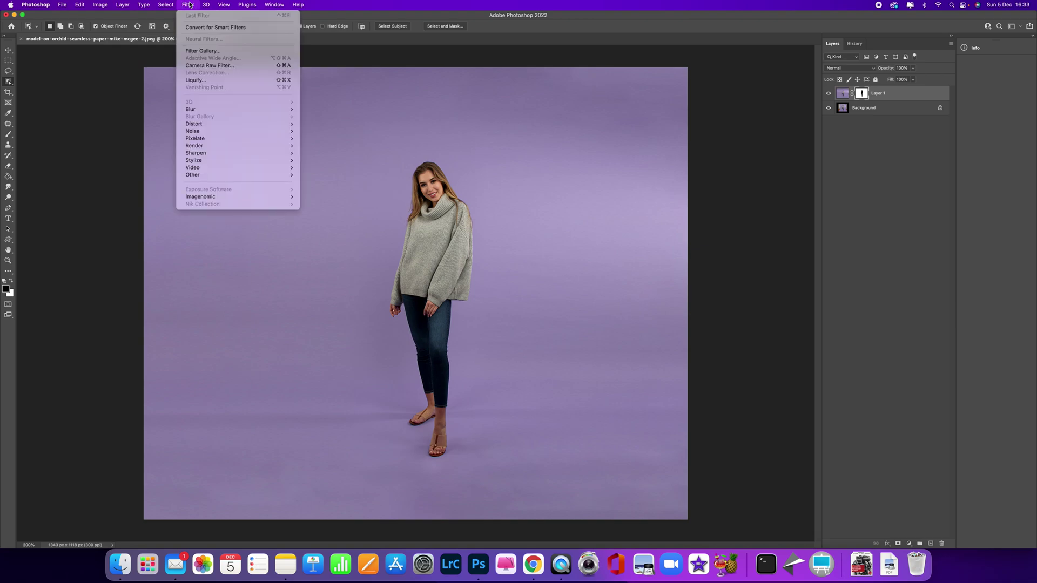
pyautogui.moveTo(241, 111)
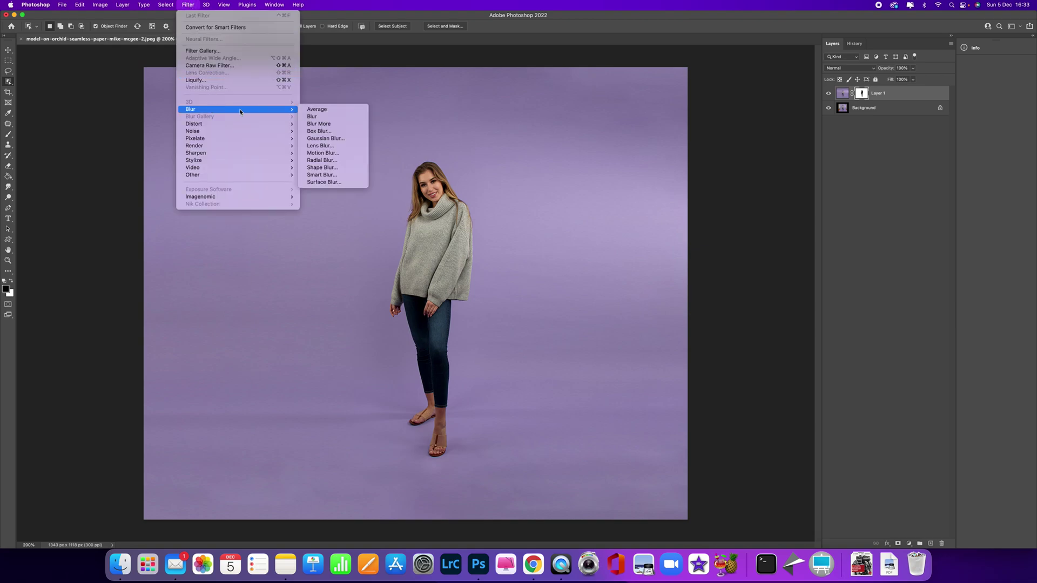
pyautogui.click(340, 134)
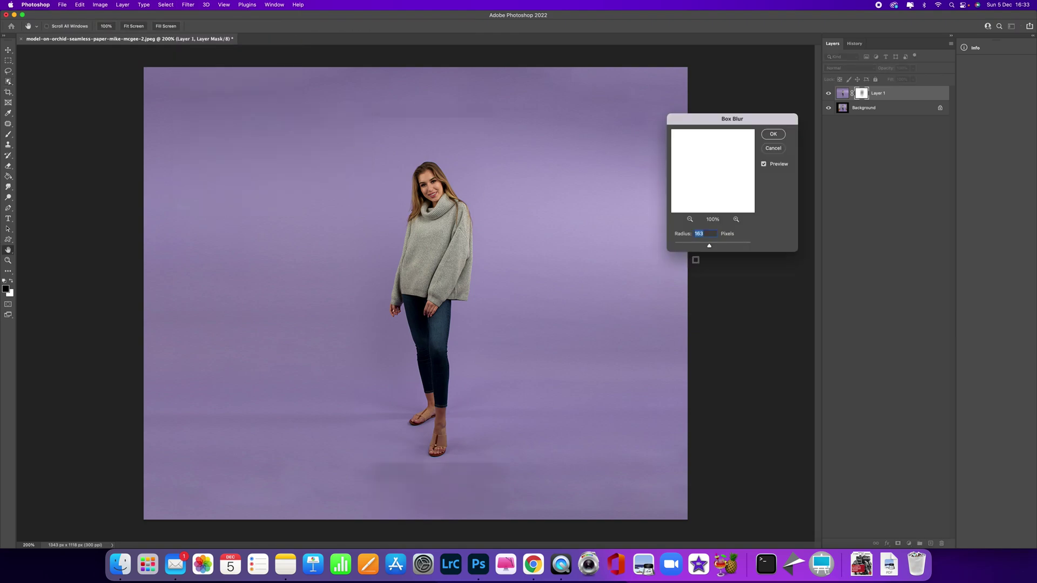
pyautogui.click(697, 246)
pyautogui.moveTo(697, 248)
pyautogui.mouseDown()
pyautogui.moveTo(675, 246)
pyautogui.moveTo(719, 246)
pyautogui.moveTo(679, 246)
pyautogui.mouseUp()
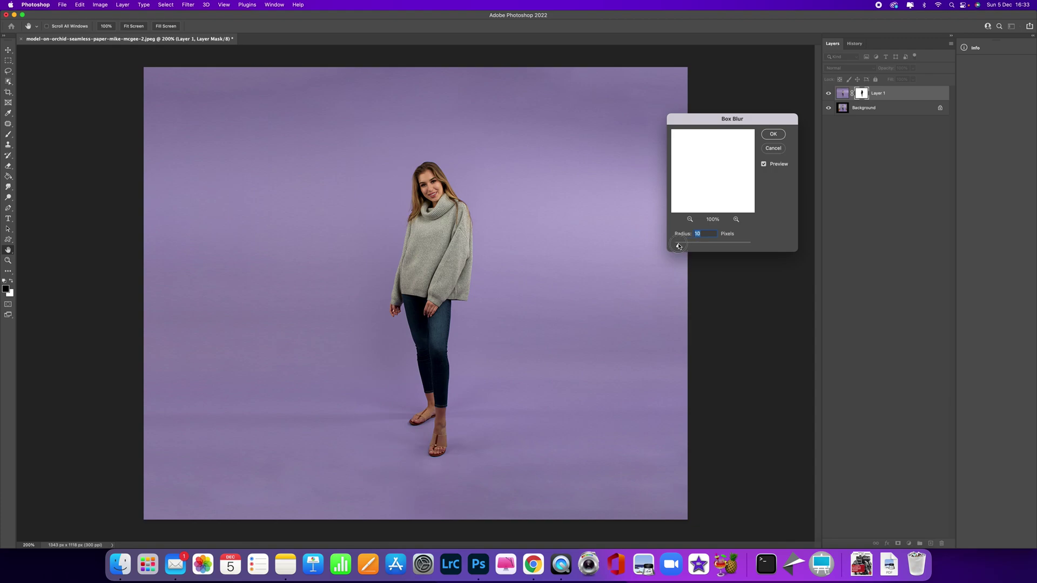
pyautogui.click(773, 134)
pyautogui.press('w')
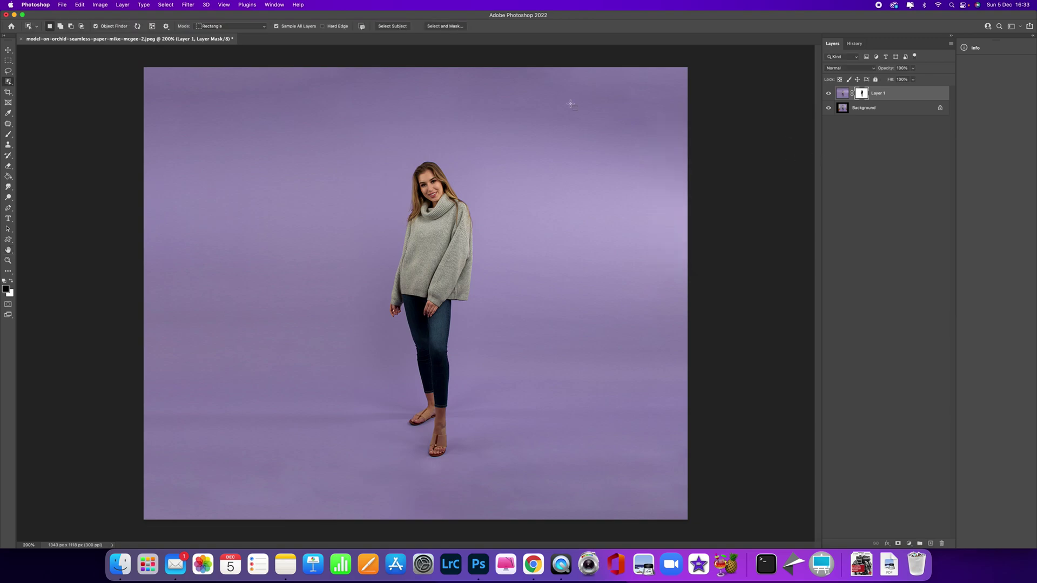
# Apply a 2-pixel Gaussian Blur to the mask.
pyautogui.click(189, 4)
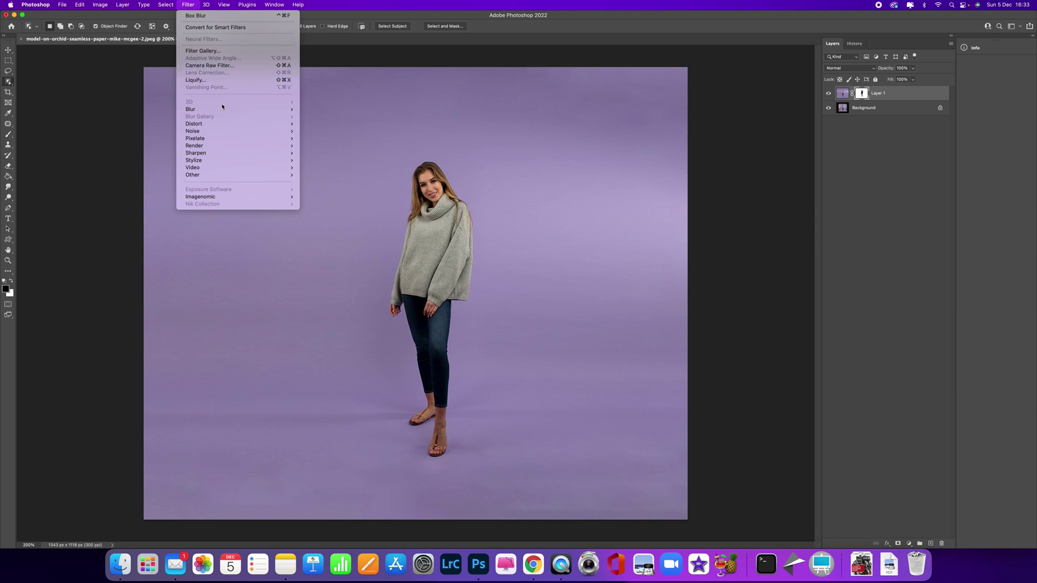
pyautogui.moveTo(221, 109)
pyautogui.click(348, 139)
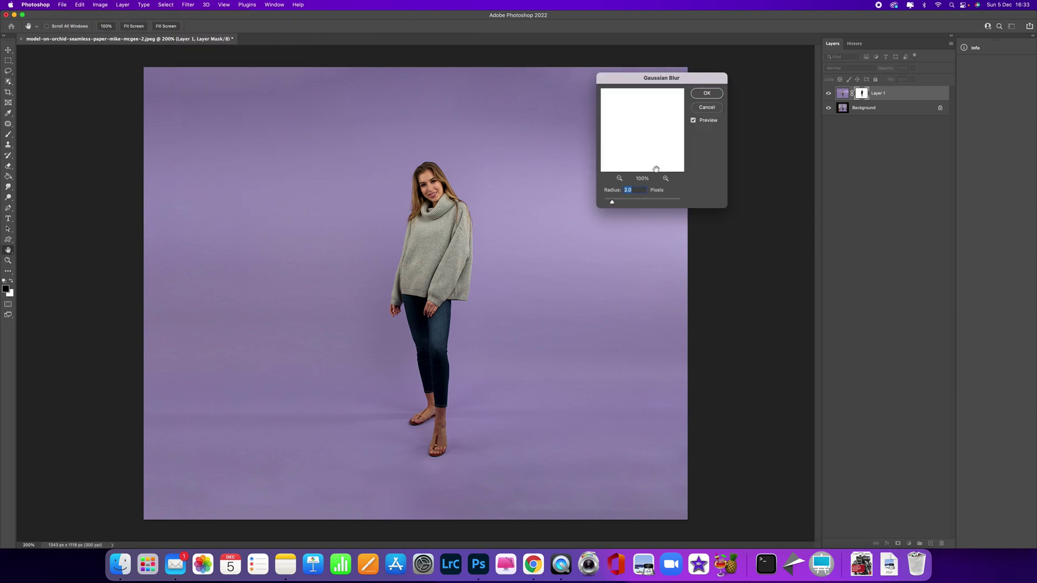
pyautogui.click(708, 94)
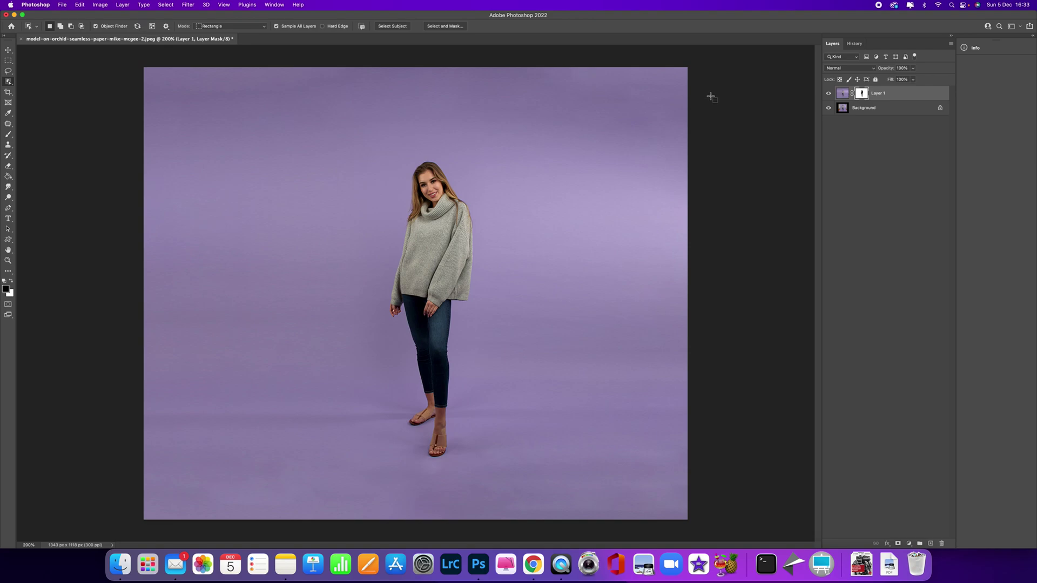
pyautogui.click(855, 43)
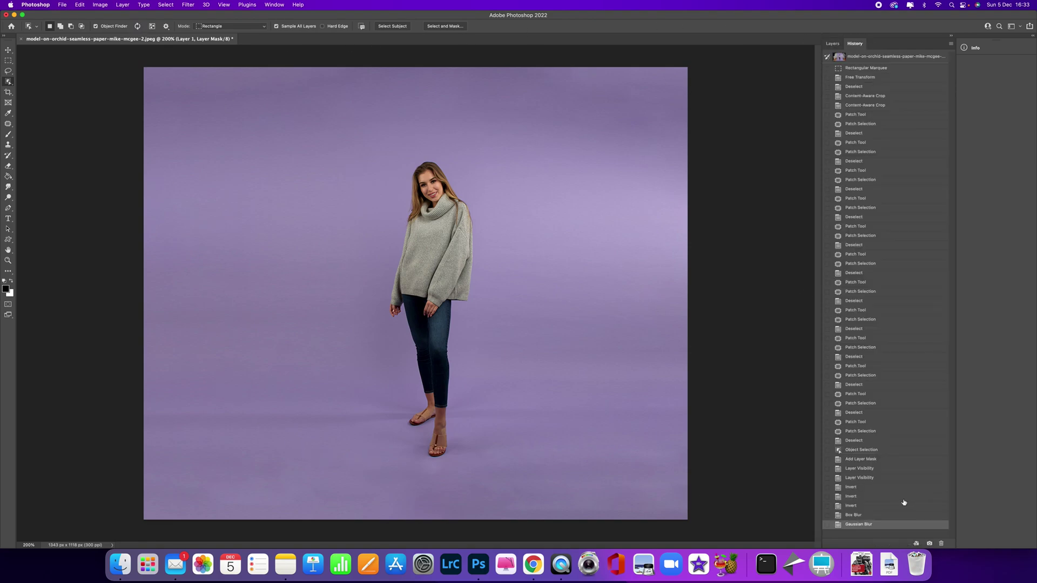
# Preview the pre-masking state, return to the Gaussian Blur state, and create Snapshot 1.
pyautogui.click(869, 442)
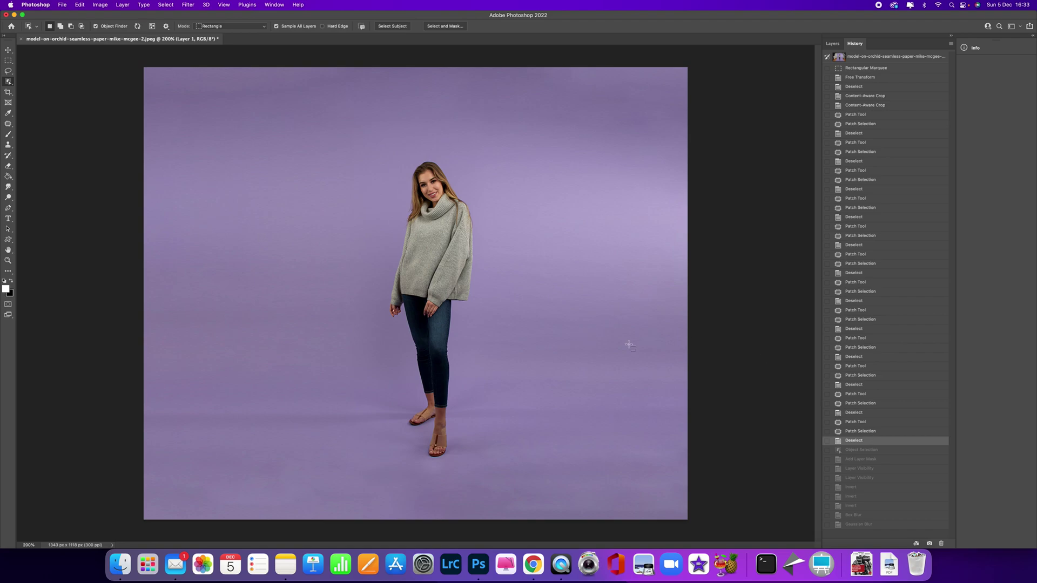
pyautogui.click(874, 525)
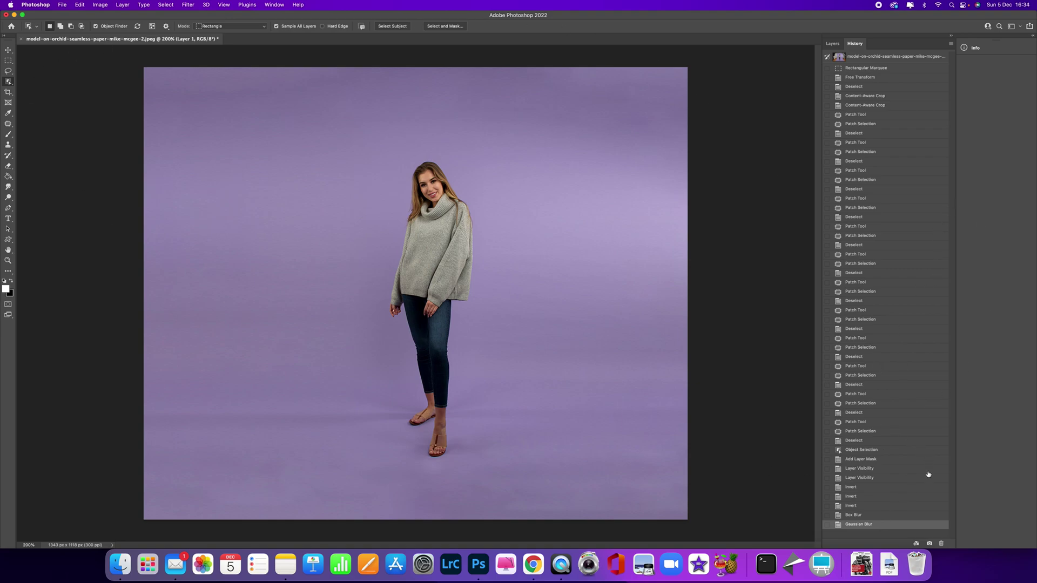
pyautogui.click(930, 544)
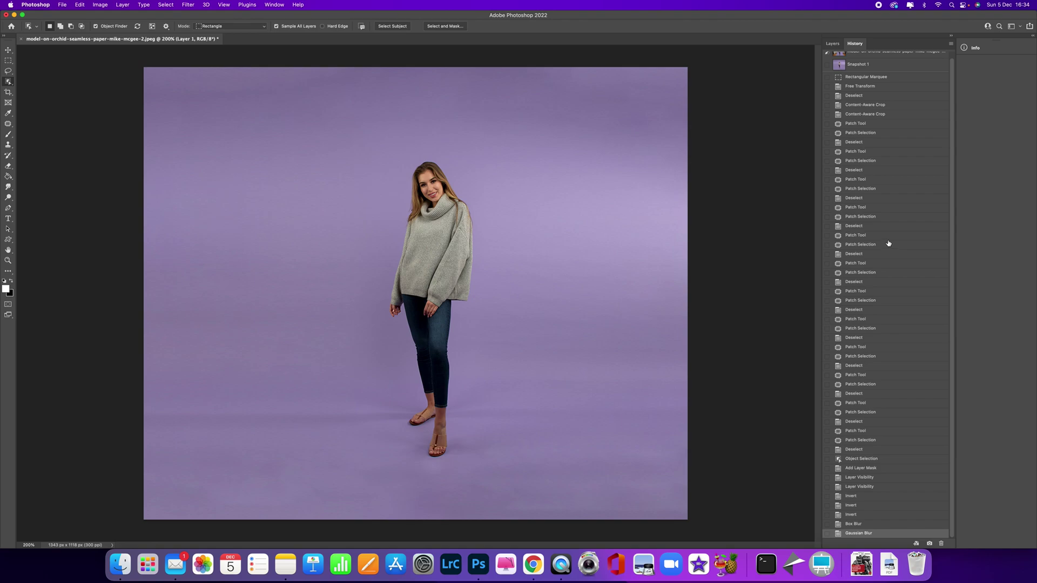
# Toggle Layer 1's visibility on and off to compare the extended backdrop with the original.
pyautogui.click(833, 44)
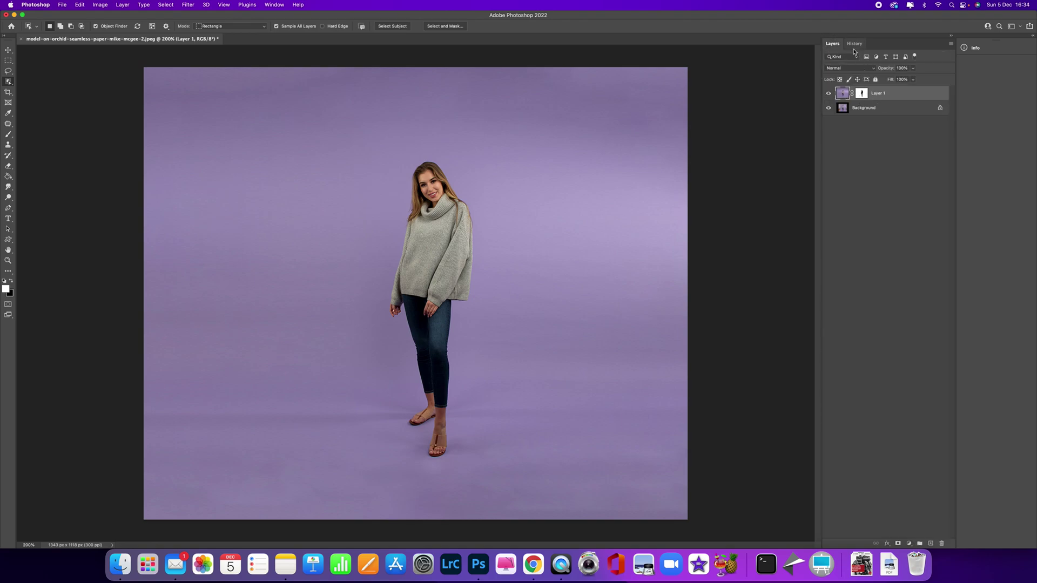
pyautogui.click(871, 108)
pyautogui.click(828, 94)
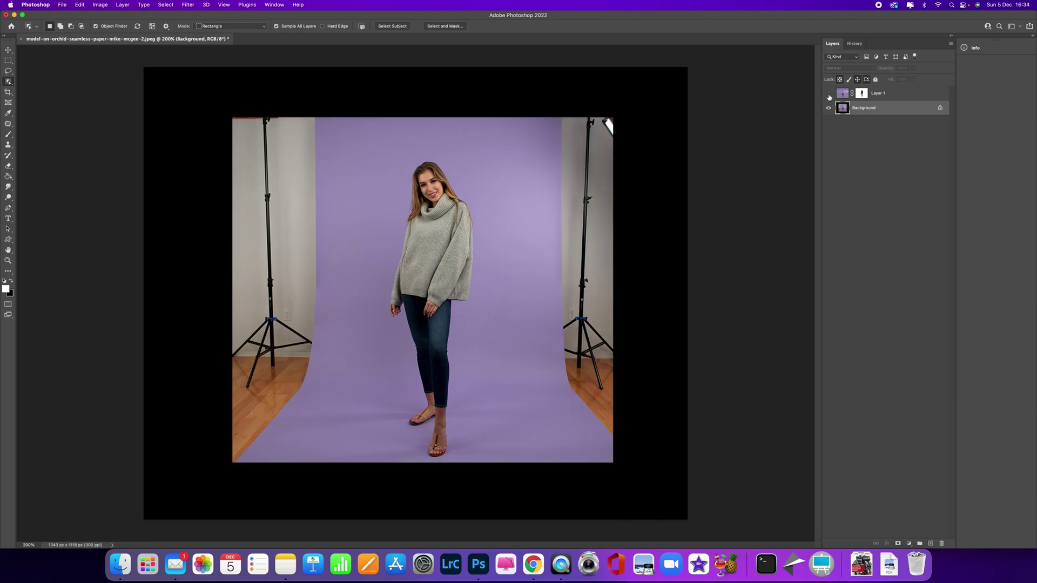
pyautogui.click(829, 94)
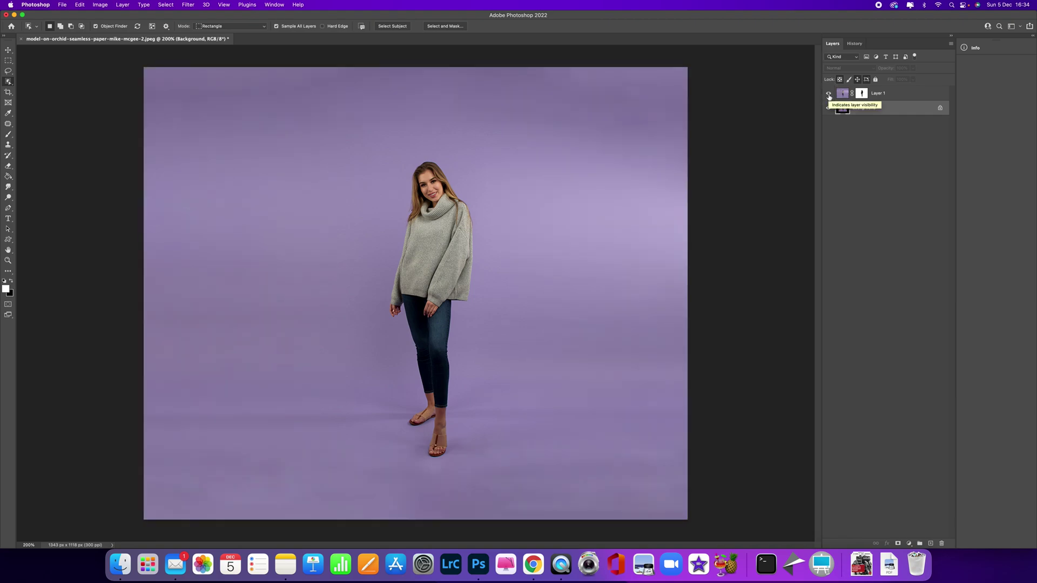
pyautogui.click(829, 94)
pyautogui.click(829, 94)
# Compare the original photo with Snapshot 1, zooming in on the feet, then restore Snapshot 1.
pyautogui.click(854, 43)
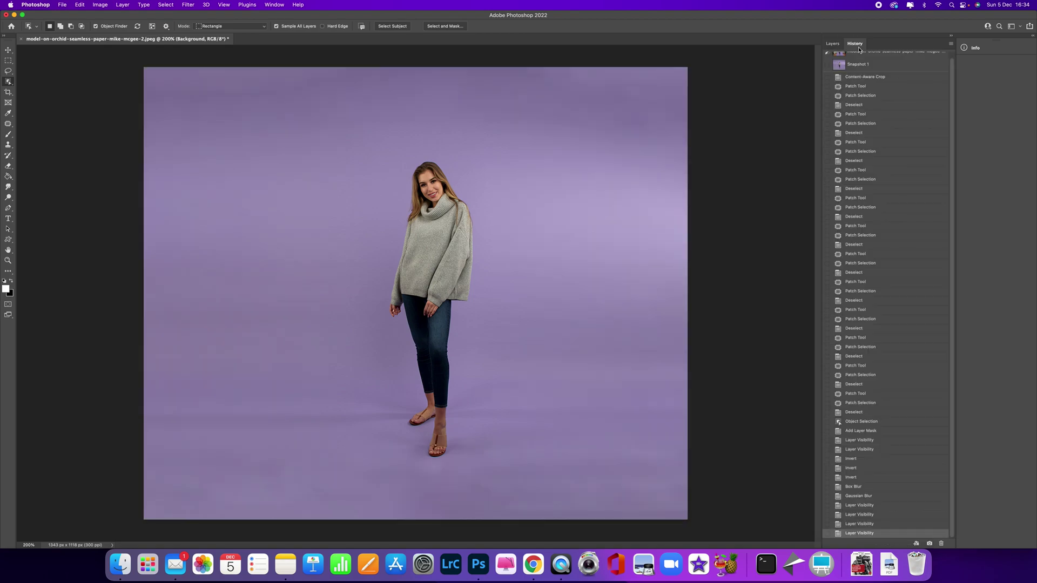
pyautogui.scroll(1, 866, 74)
pyautogui.click(874, 58)
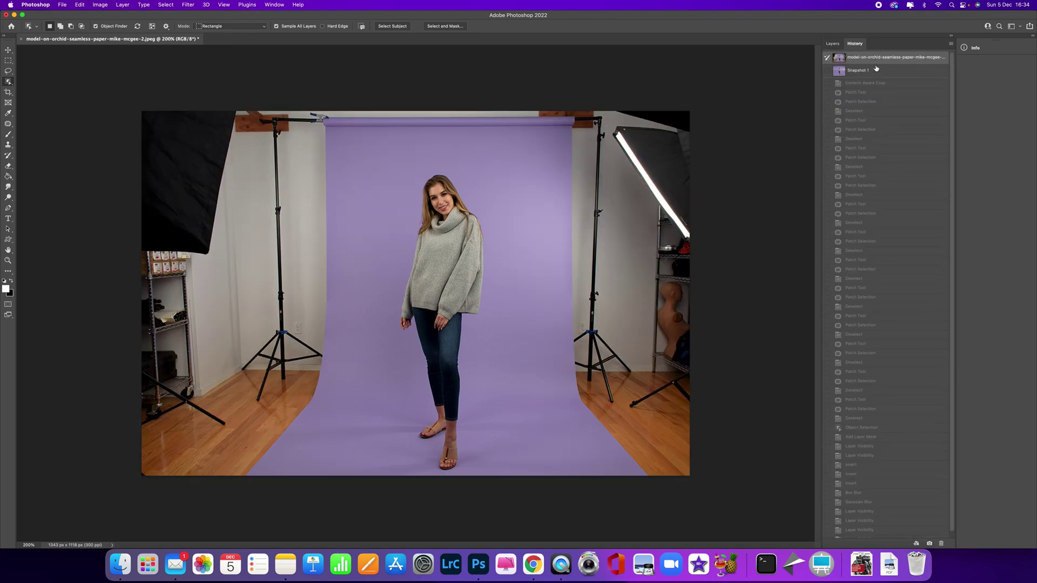
pyautogui.click(876, 67)
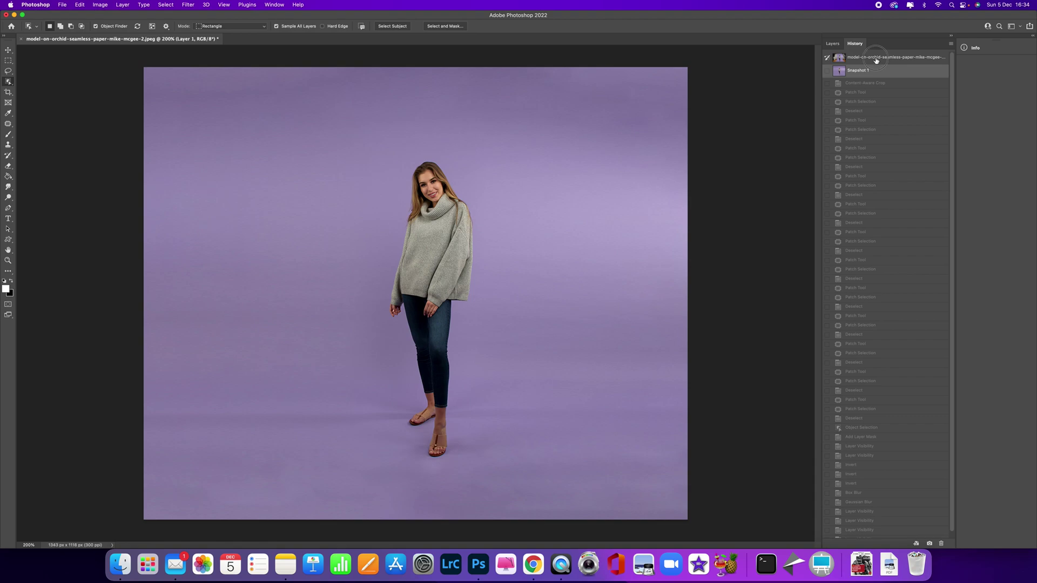
pyautogui.click(876, 58)
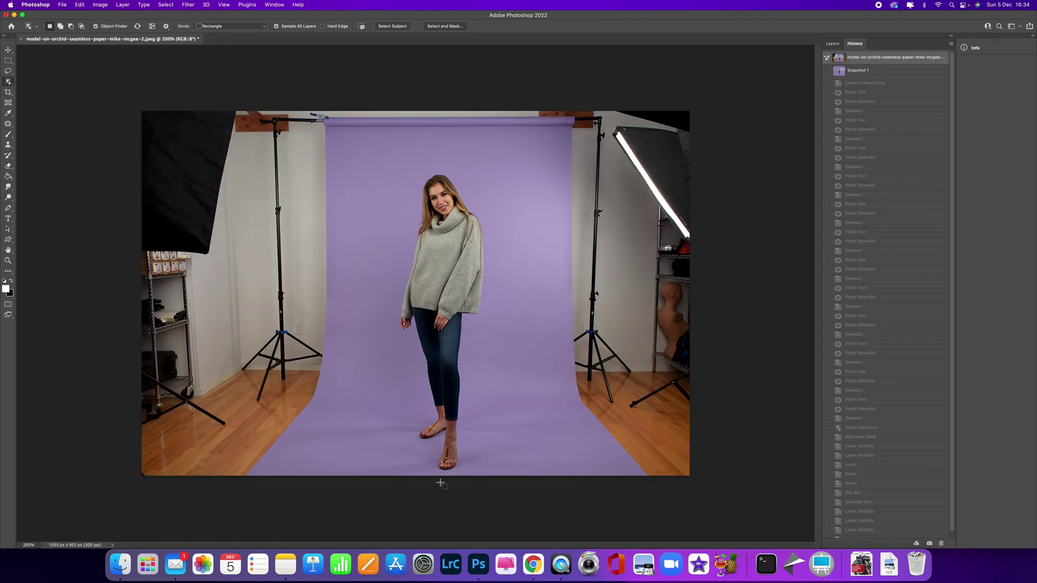
pyautogui.press('super+equal')
pyautogui.scroll(-4, 521, 331)
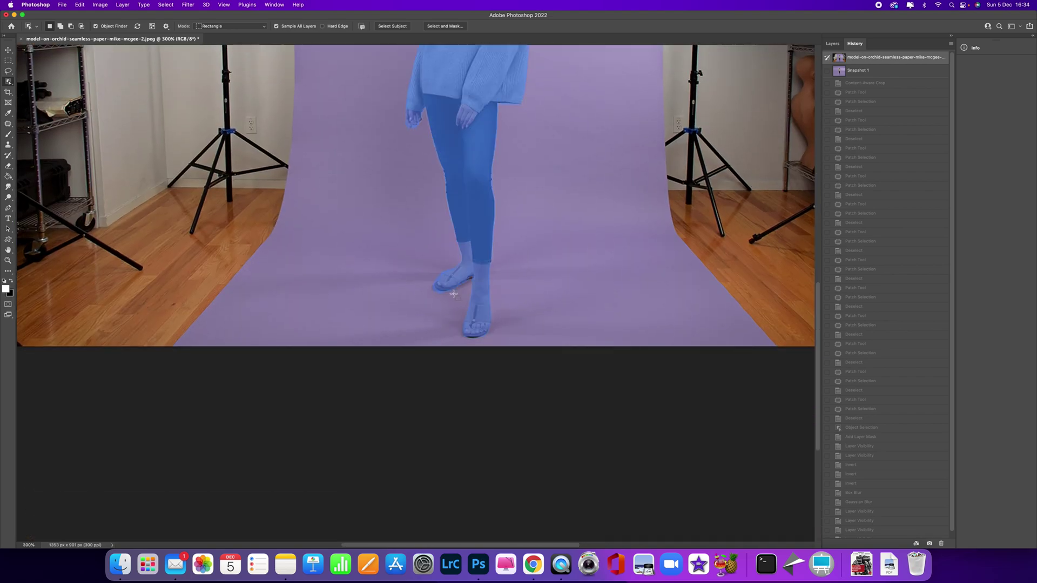
pyautogui.press('super+minus')
pyautogui.press('super+minus')
pyautogui.press('super+equal')
pyautogui.click(832, 44)
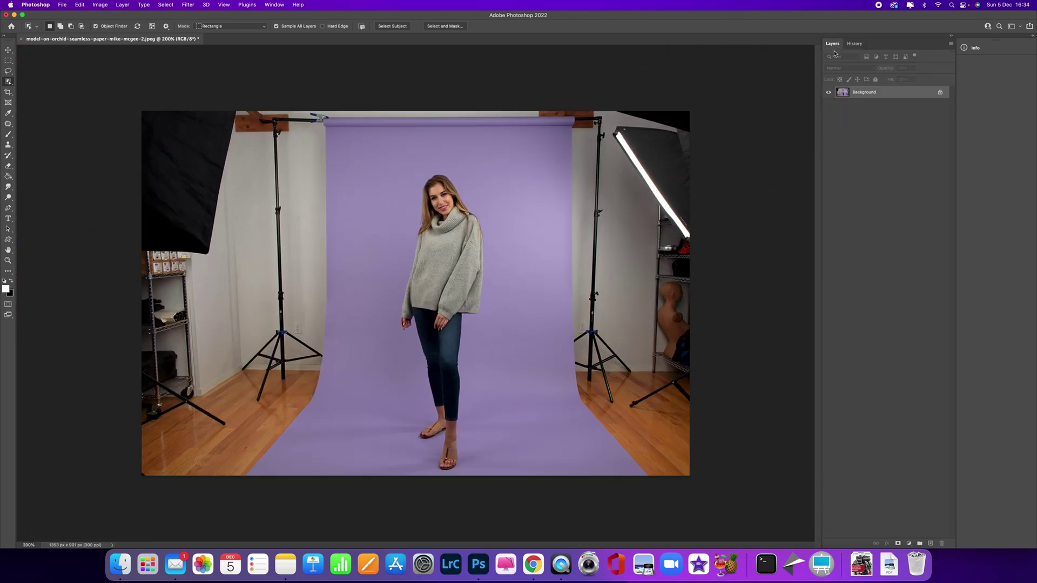
pyautogui.click(854, 43)
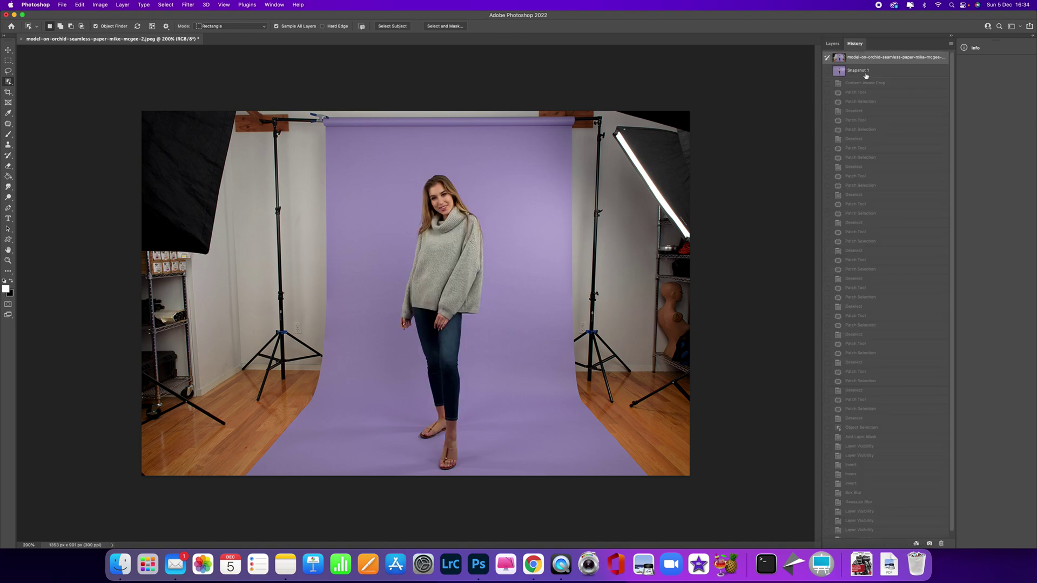
pyautogui.click(866, 72)
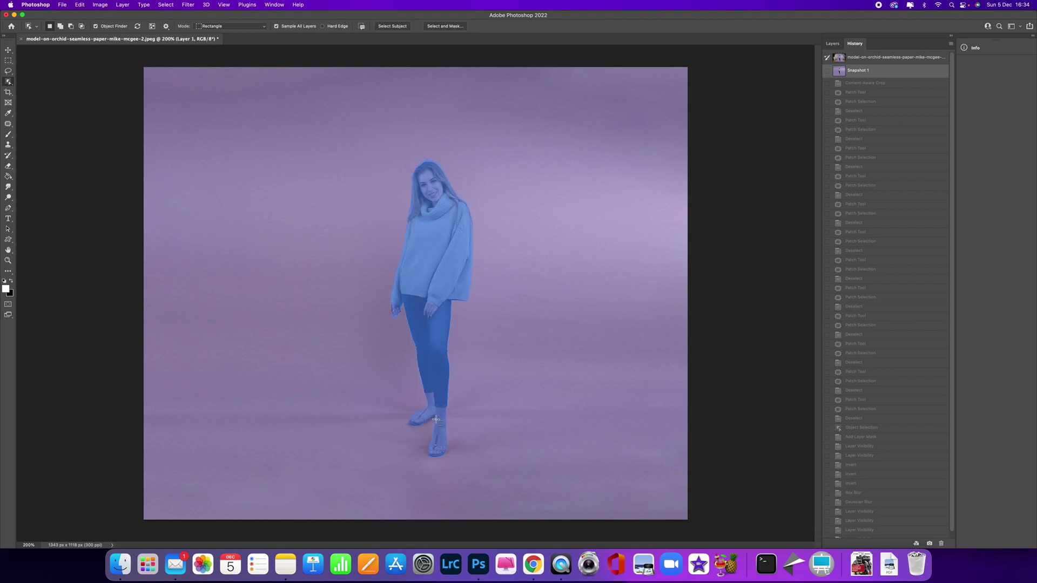
# Try the Crop tool, then switch to the Rectangular Marquee tool.
pyautogui.click(833, 44)
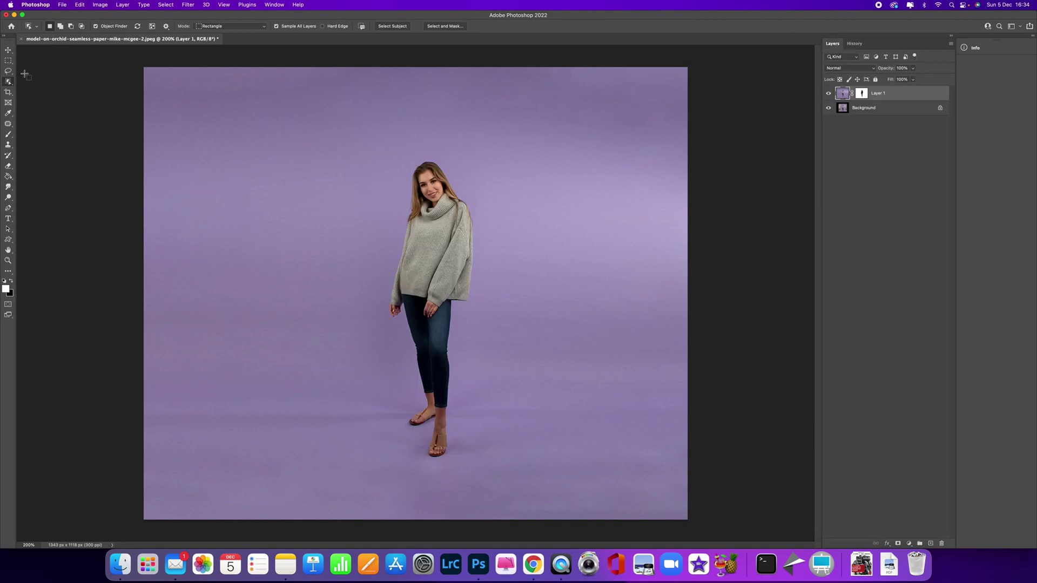
pyautogui.click(9, 93)
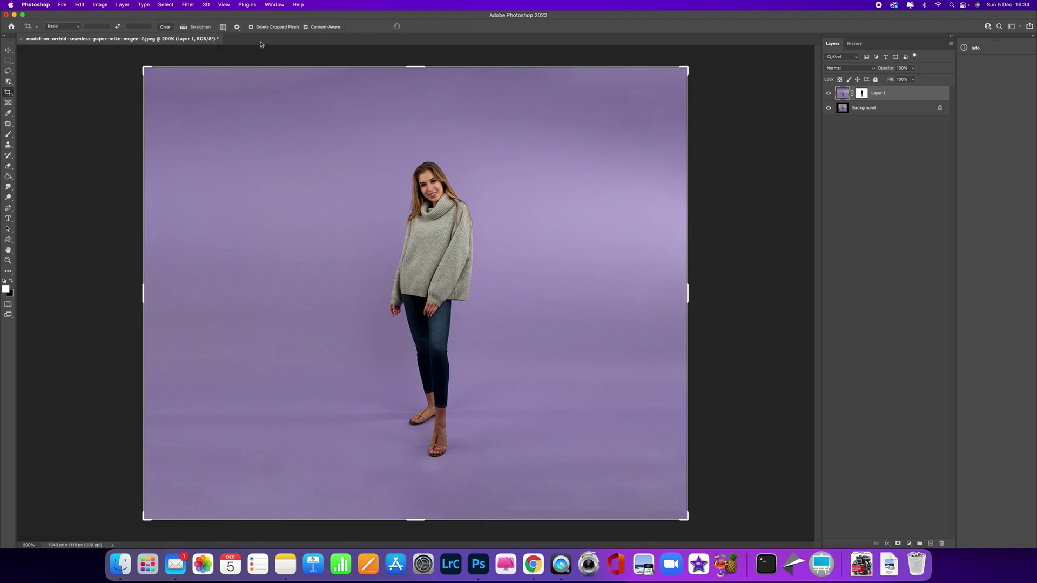
pyautogui.press('super+minus')
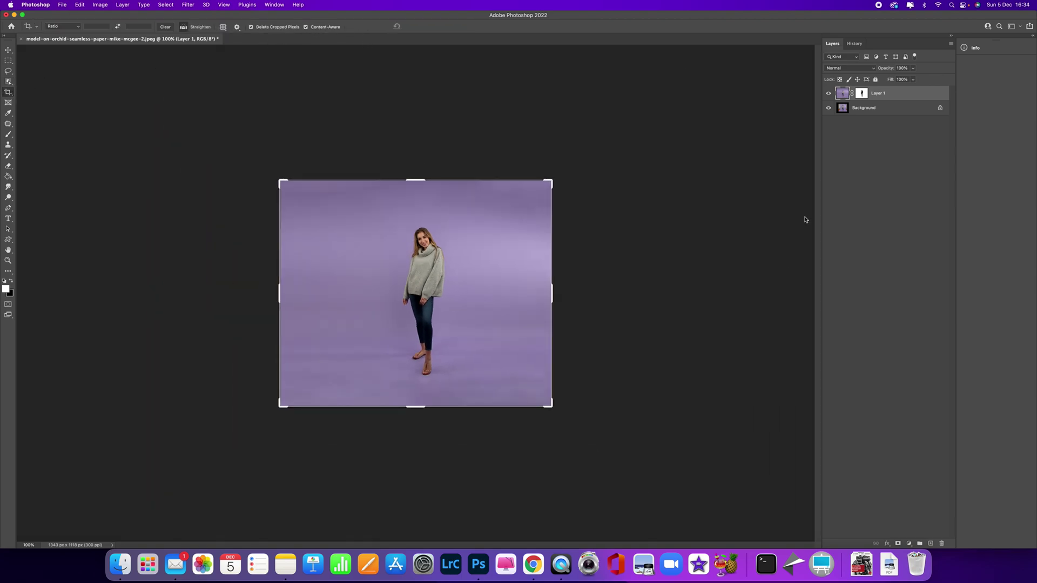
pyautogui.press('super+equal')
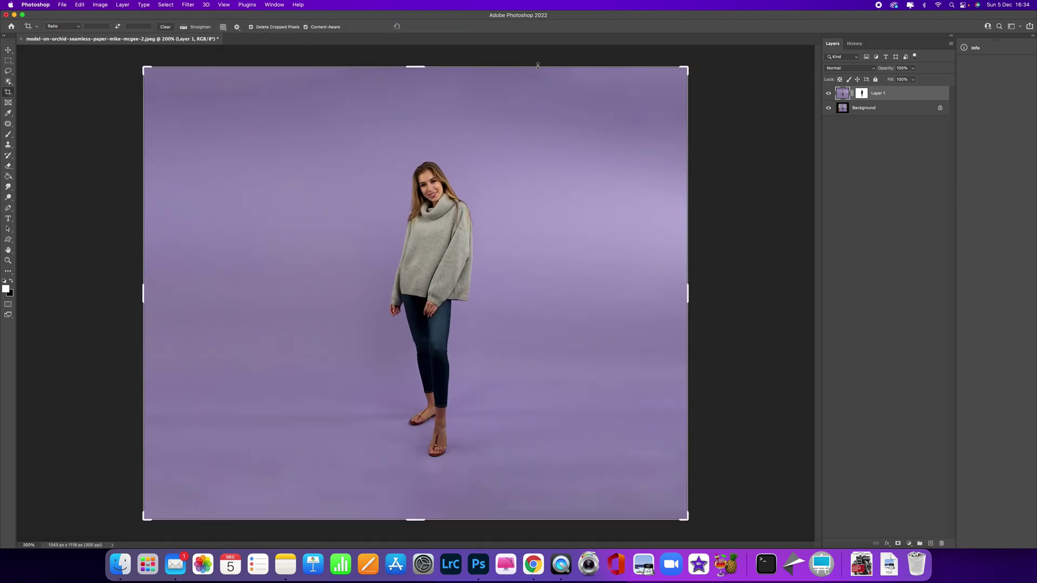
pyautogui.click(8, 60)
pyautogui.click(34, 61)
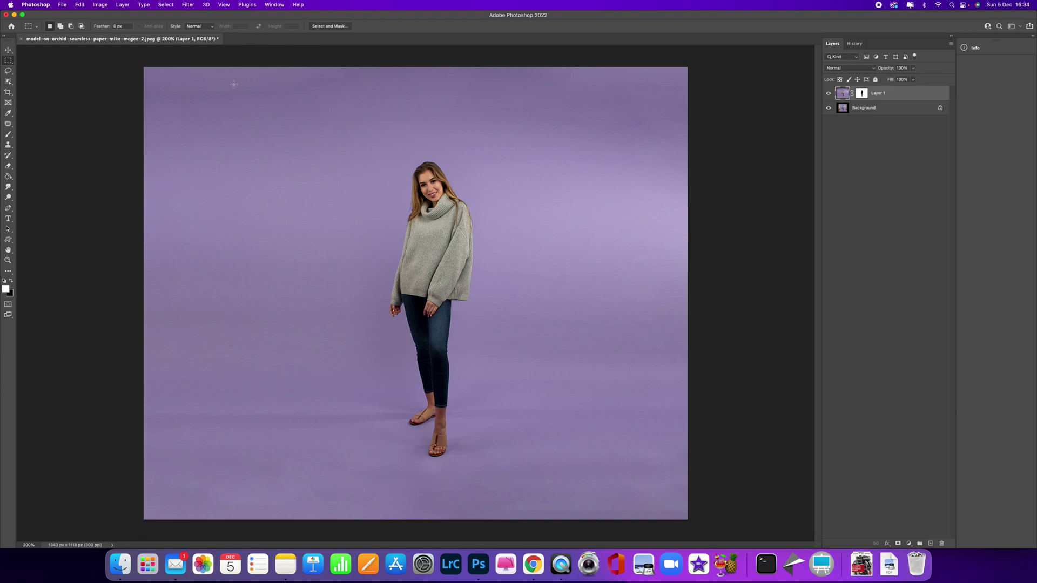
# Flatten all layers into a single Background layer via Layer > Flatten Image.
pyautogui.click(163, 4)
pyautogui.click(164, 5)
pyautogui.click(122, 6)
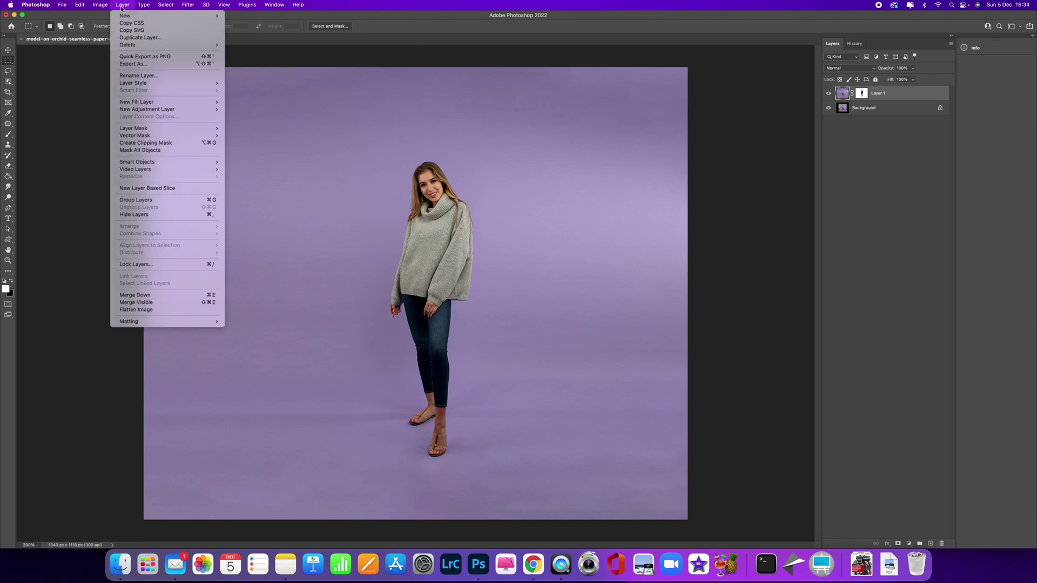
pyautogui.click(172, 309)
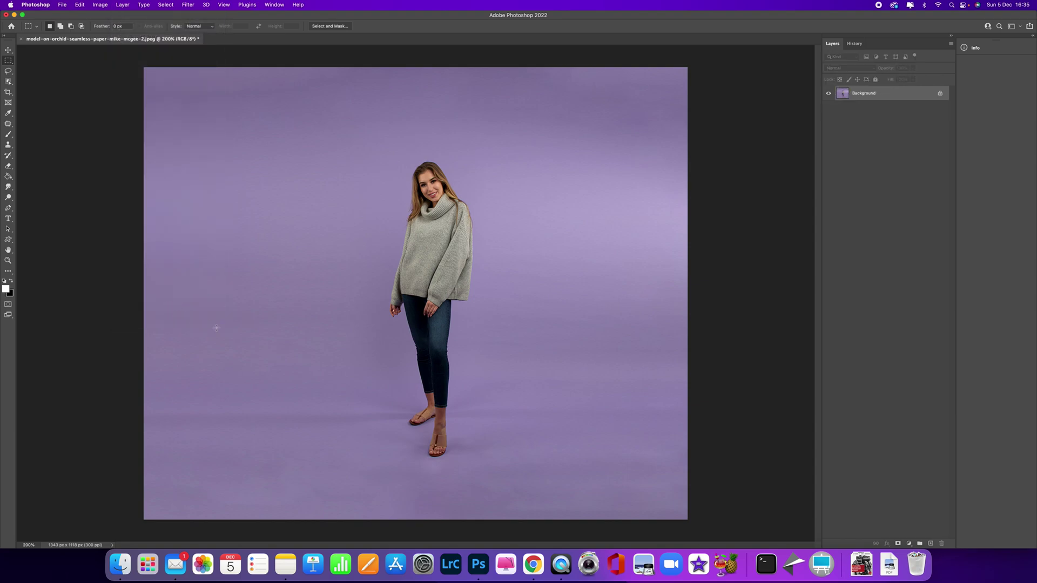
pyautogui.click(60, 5)
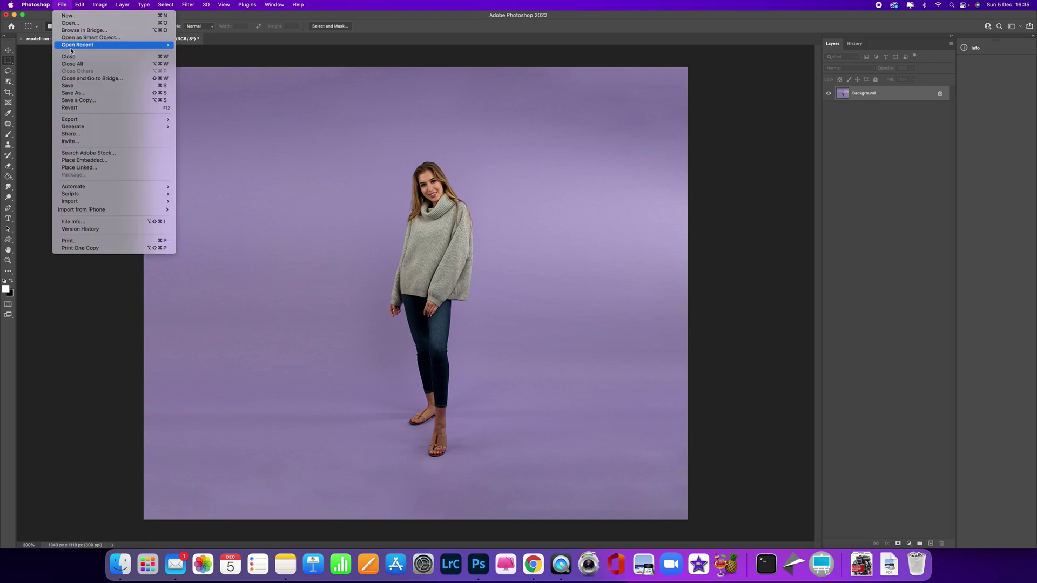
pyautogui.click(80, 101)
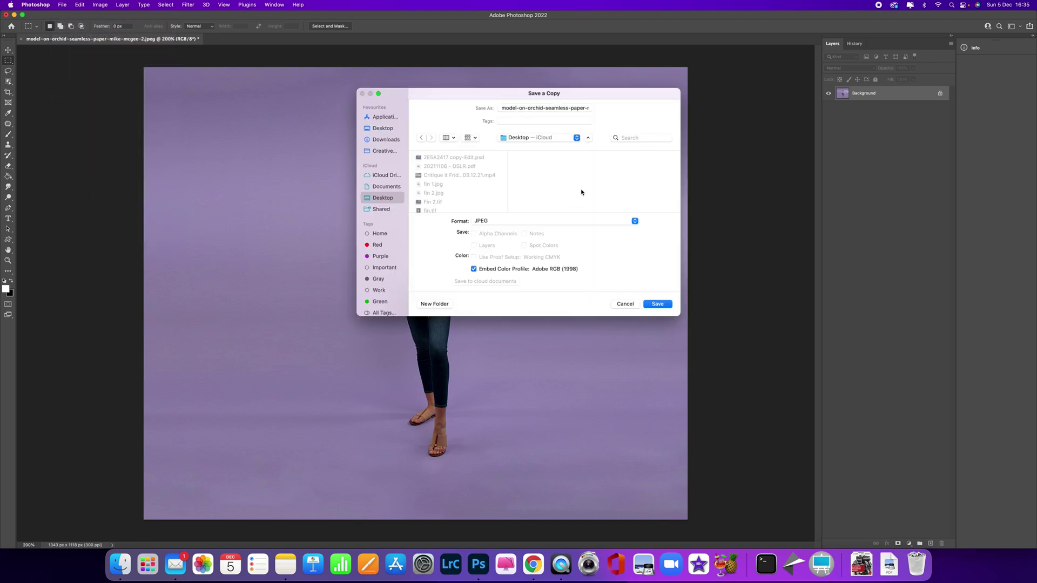
pyautogui.click(525, 220)
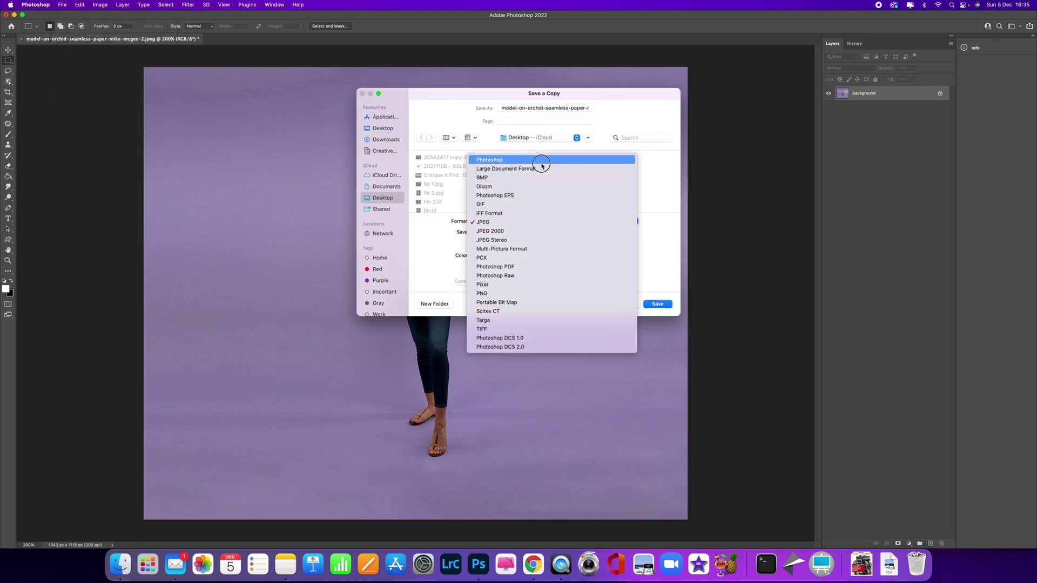
pyautogui.click(540, 284)
pyautogui.click(623, 304)
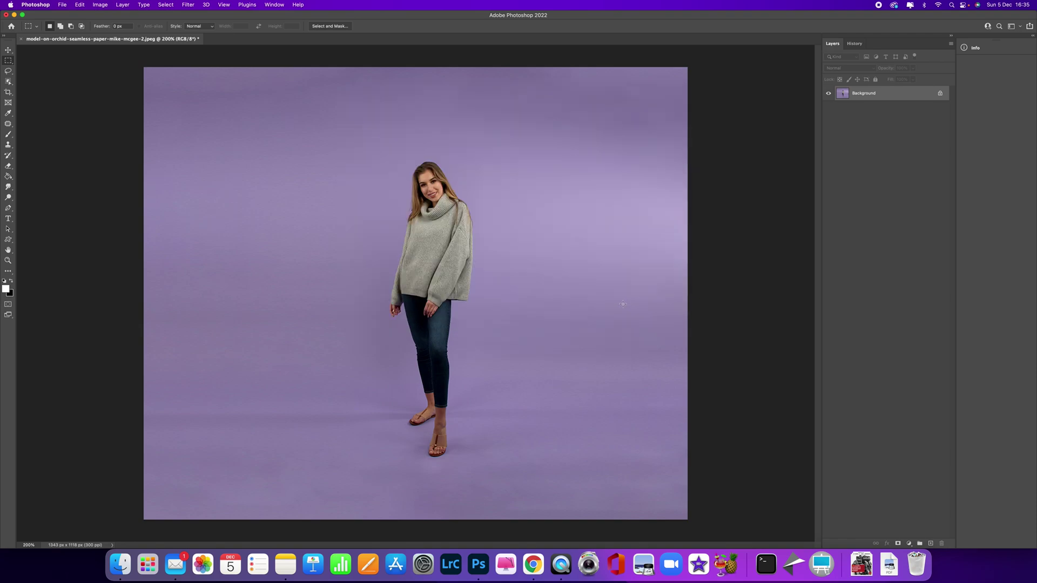